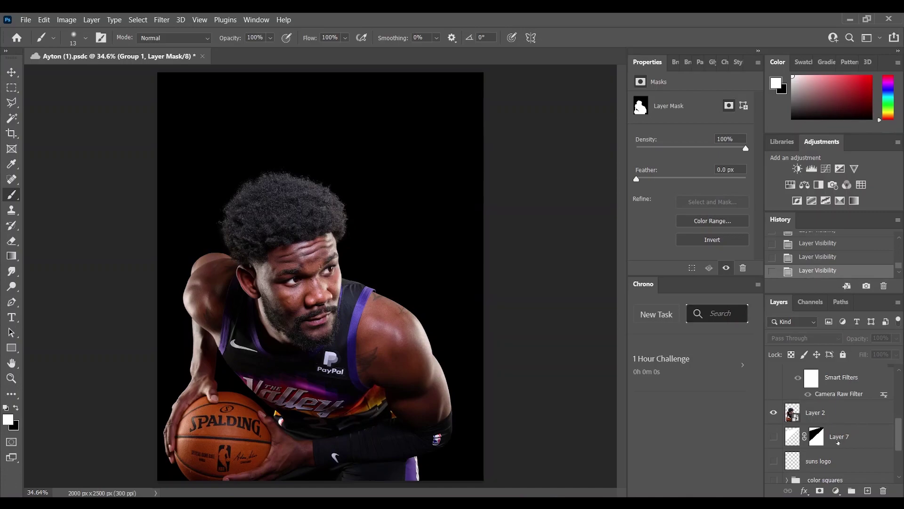
Step: Show Layer 2 copy and re-enable its Camera Raw smart filter for a sharper, high-contrast player
scroll(838, 442, up, 2)
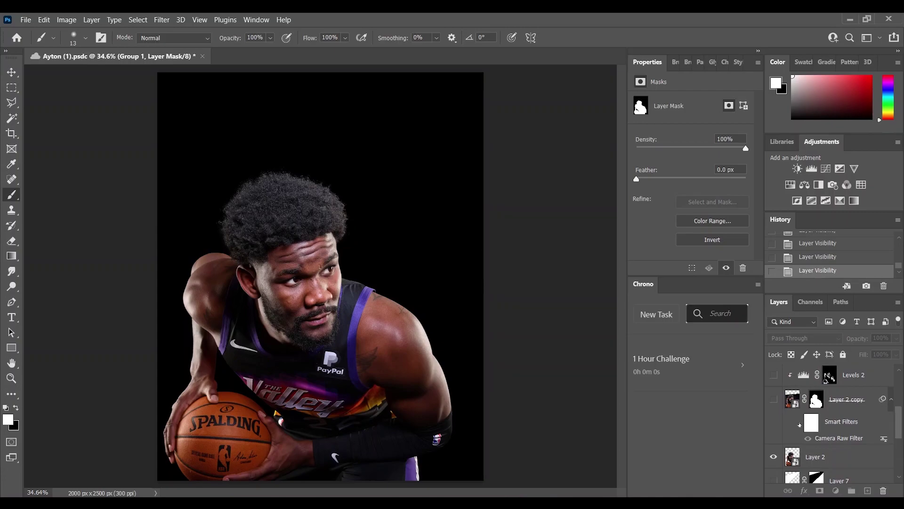
click(799, 424)
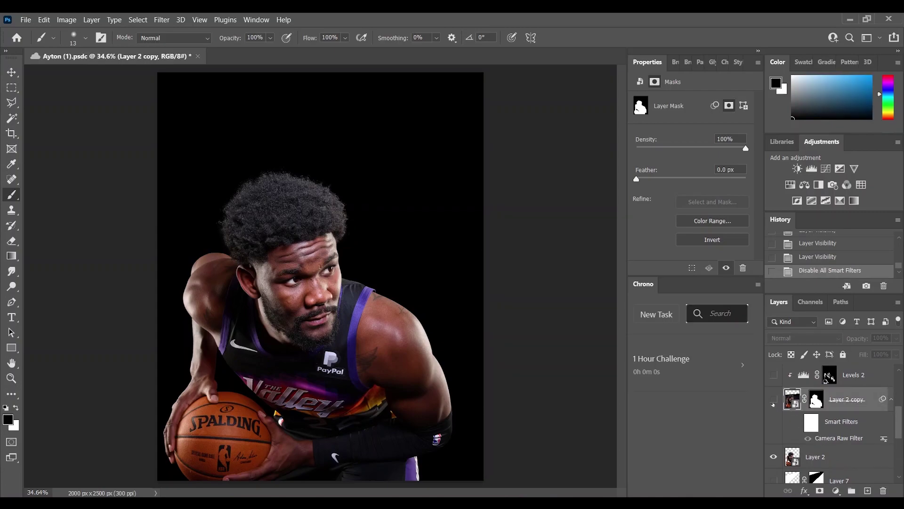
click(773, 400)
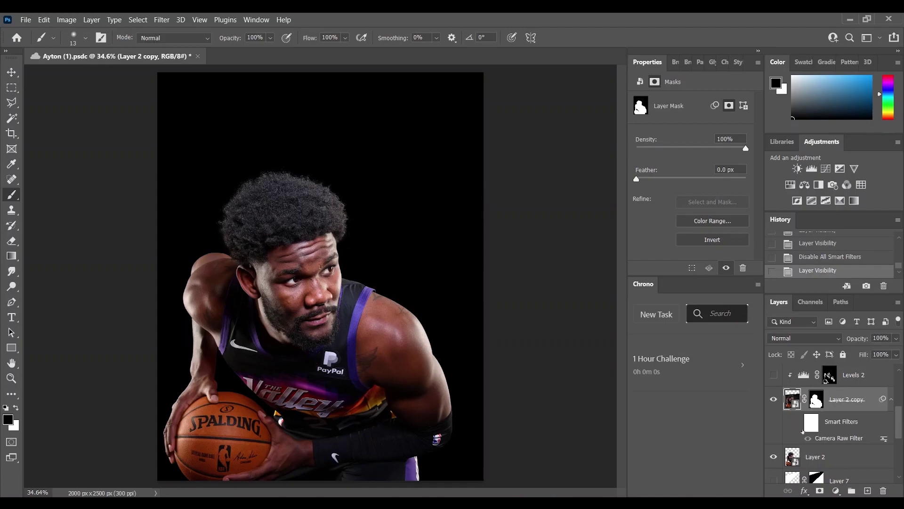
click(798, 423)
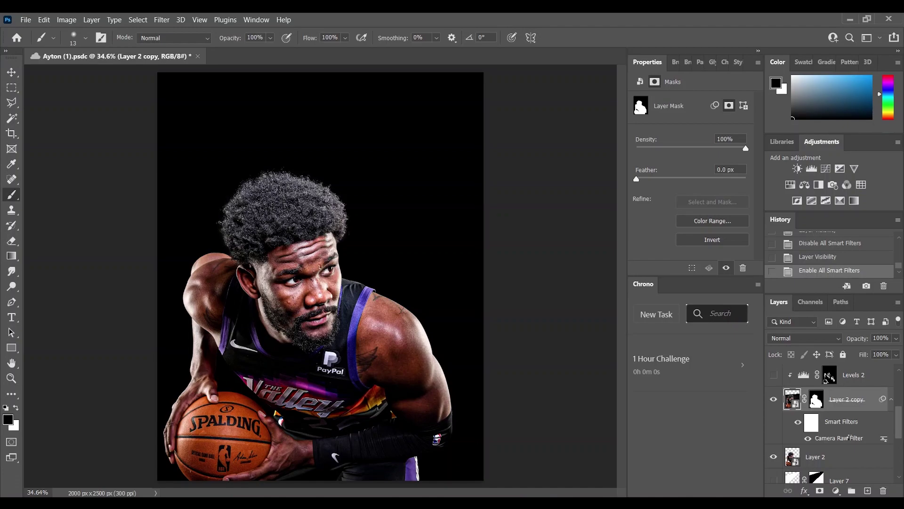
double_click(849, 436)
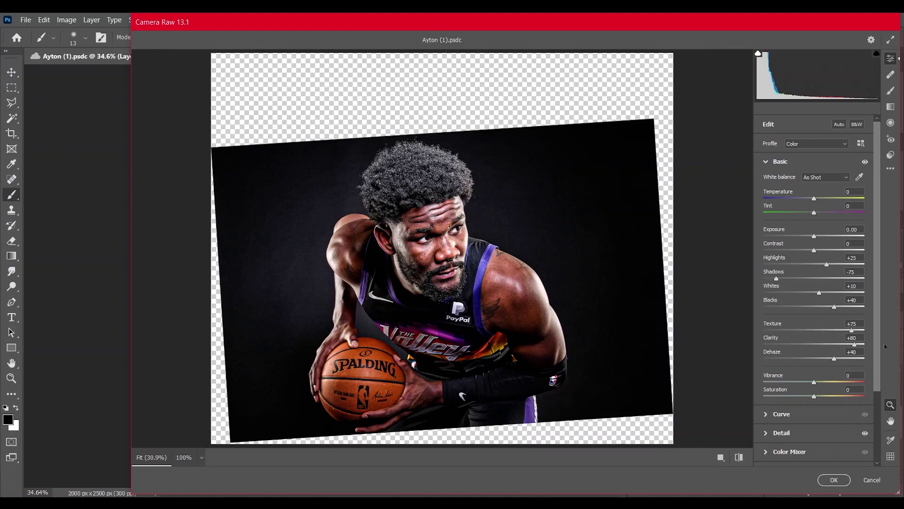
click(865, 162)
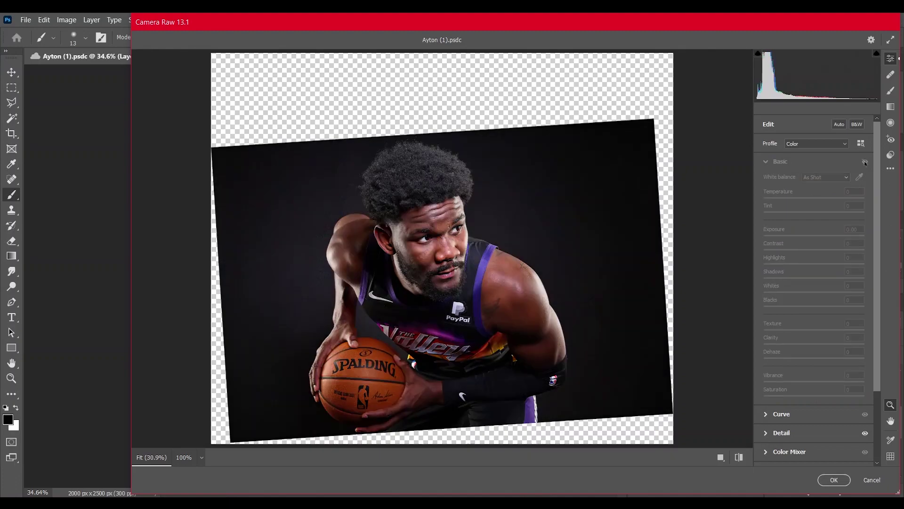
click(865, 162)
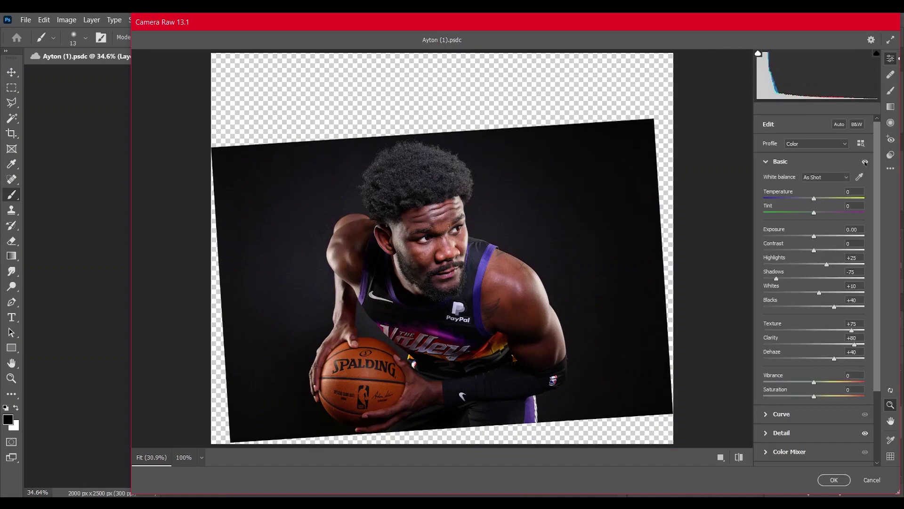
scroll(853, 218, down, 1)
click(782, 408)
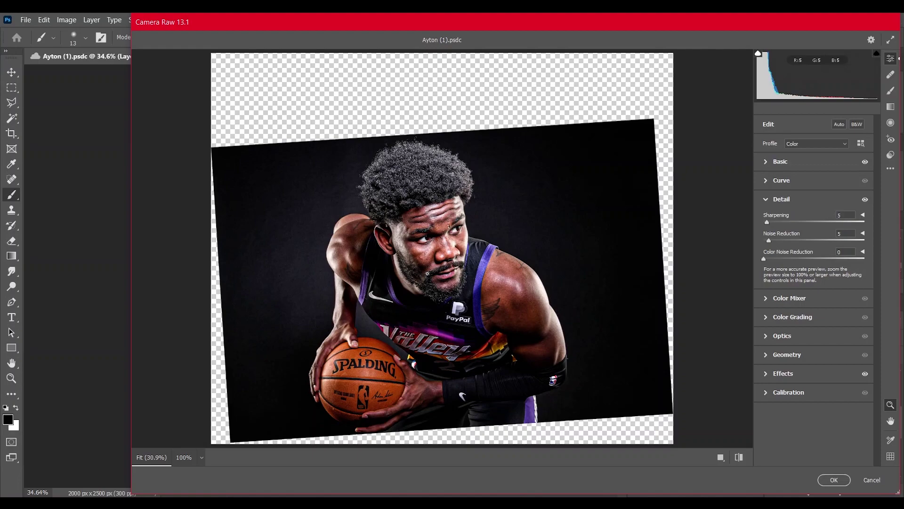
click(459, 263)
scroll(459, 263, up, 3)
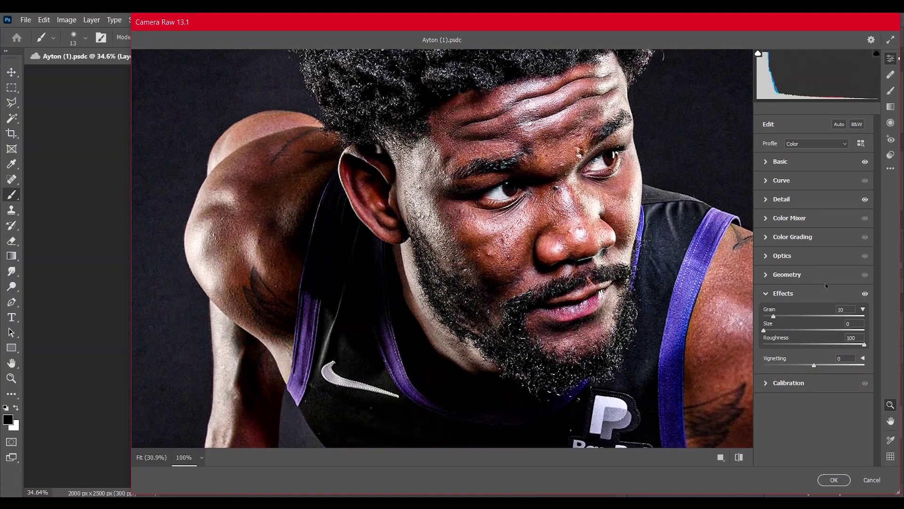
click(865, 293)
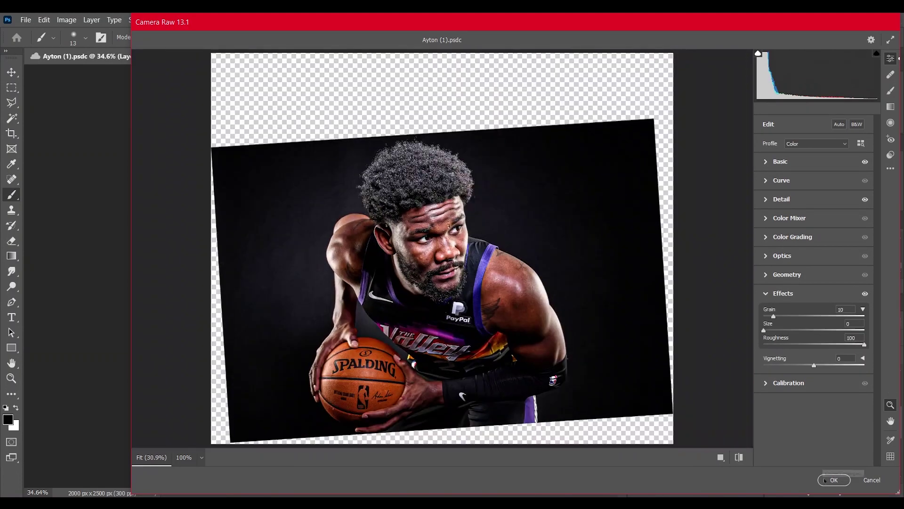
Step: Keep Levels 1 on after comparing it, and move Layer 3 above Layer 0
click(834, 479)
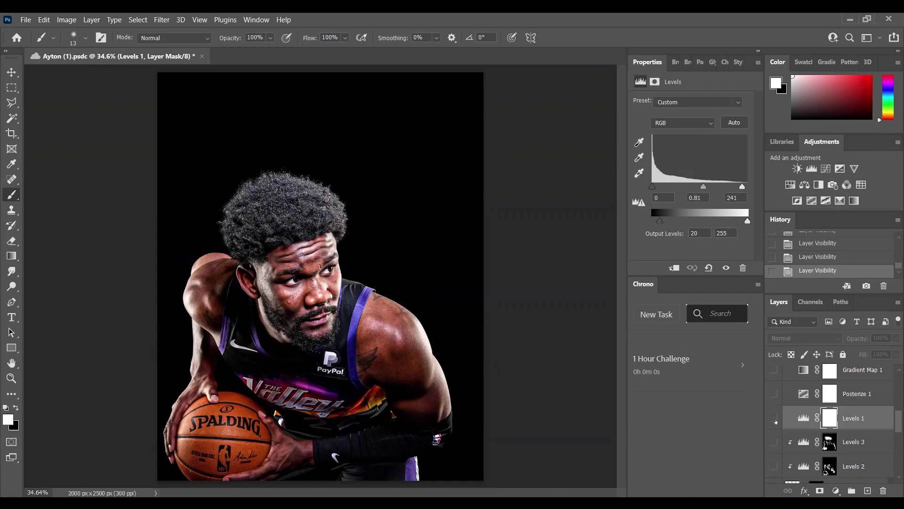
click(774, 419)
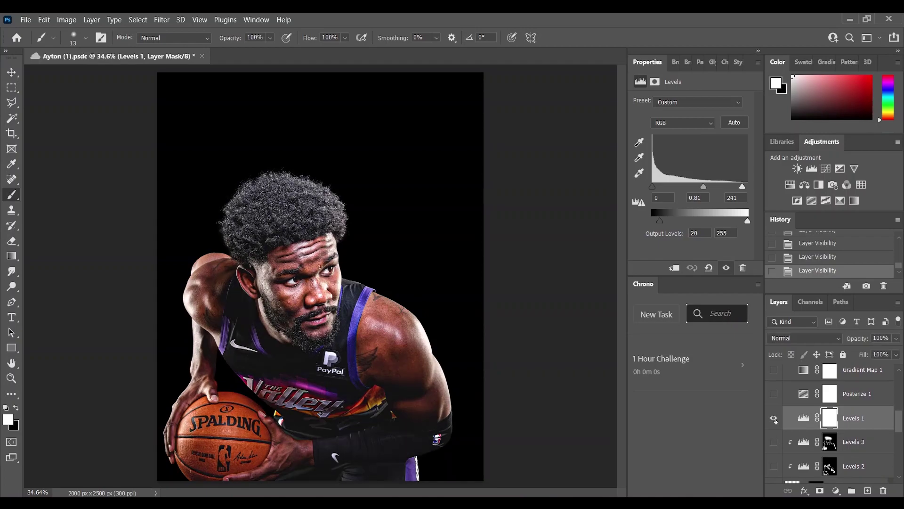
click(773, 418)
click(773, 418)
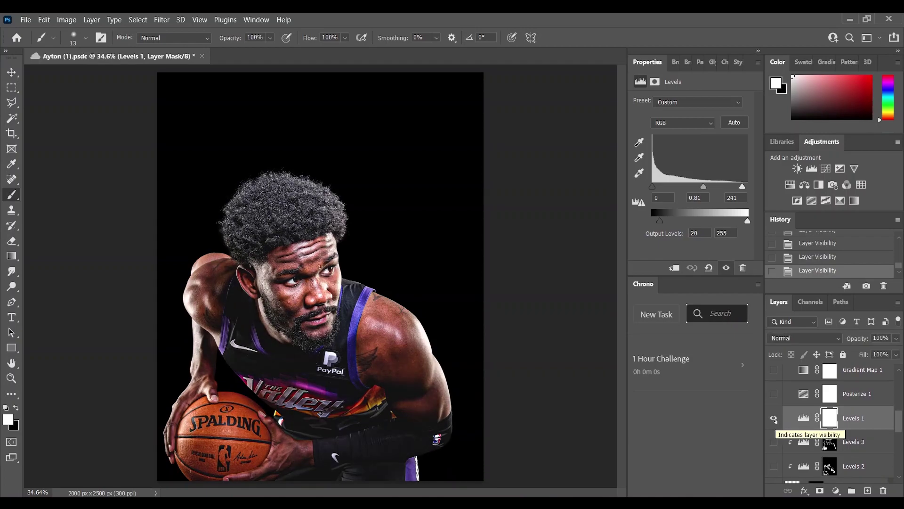
scroll(774, 418, down, 5)
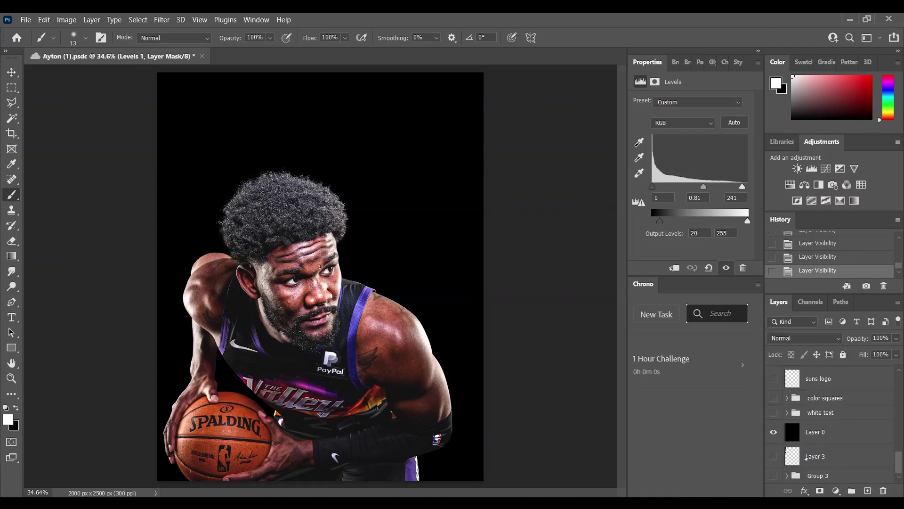
drag(796, 453, 774, 432)
Step: Show Layer 3's colour strip, then turn on and select Gradient Map 1 for purple-to-orange tones
click(774, 432)
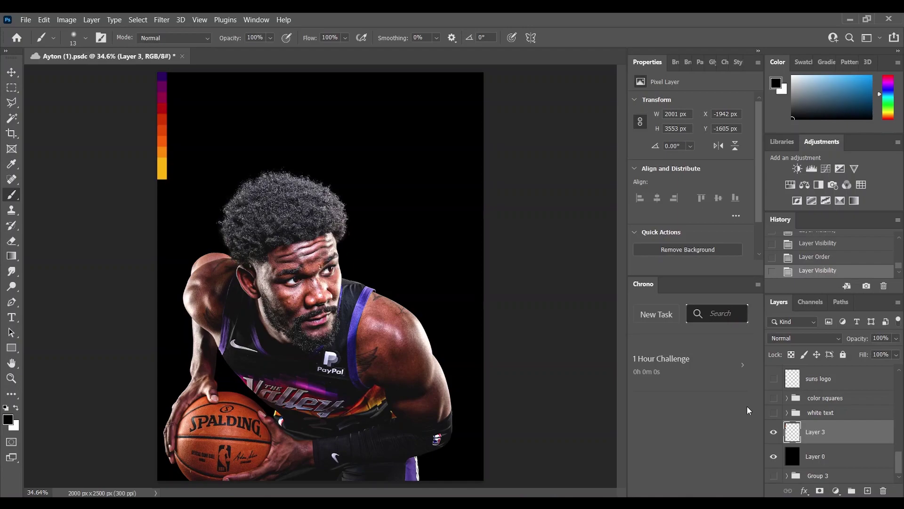
scroll(819, 441, up, 3)
scroll(819, 442, up, 8)
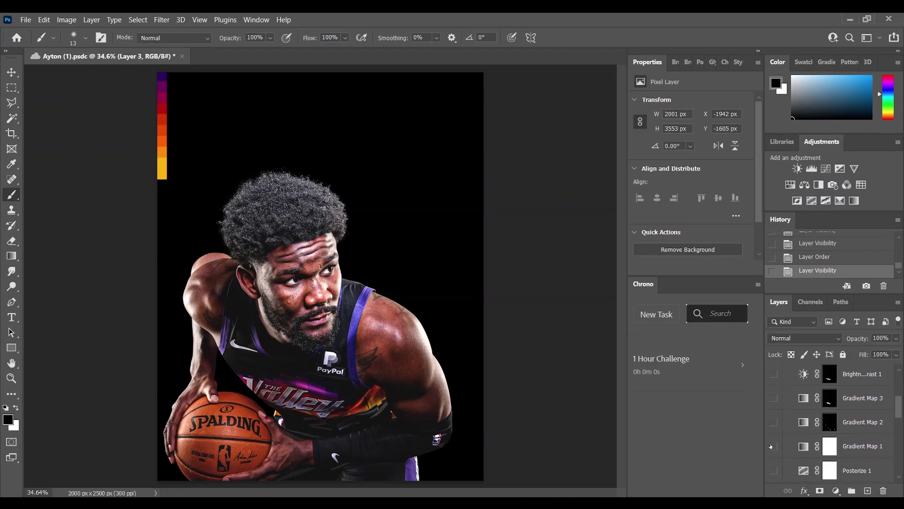
click(772, 446)
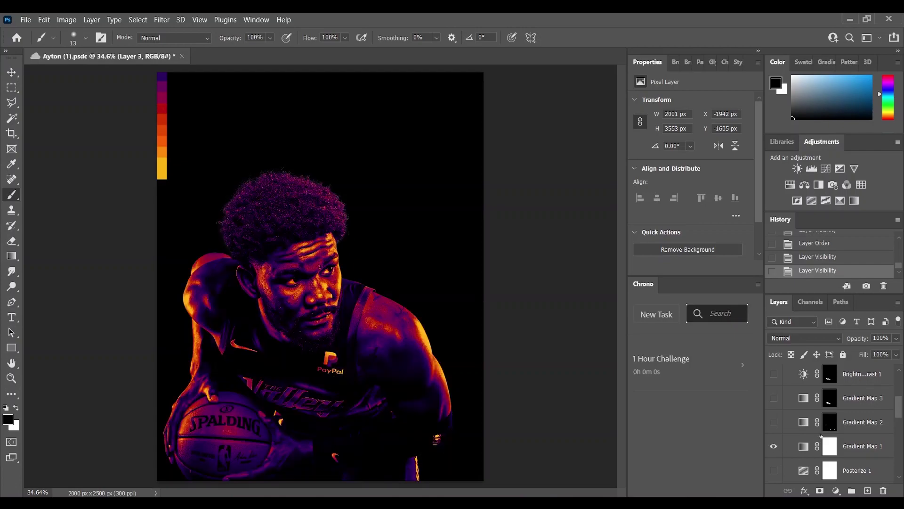
scroll(821, 435, down, 1)
click(847, 421)
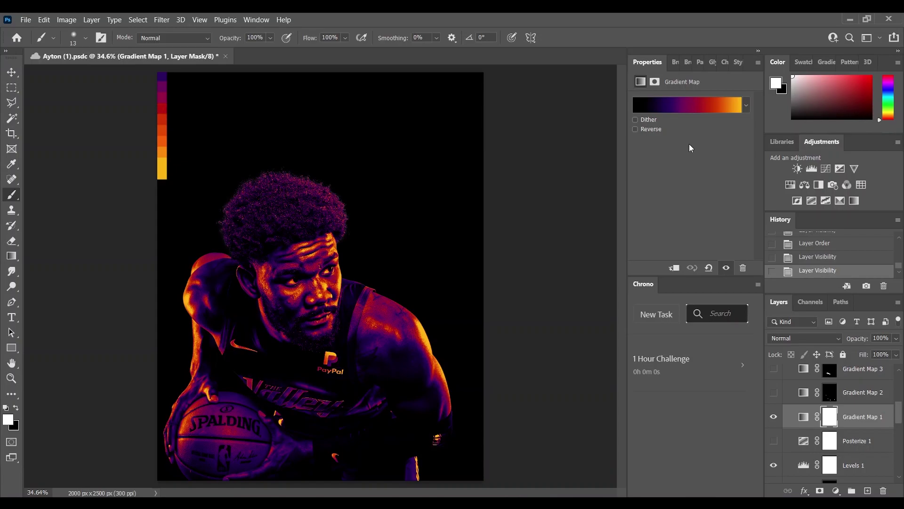
scroll(836, 415, up, 1)
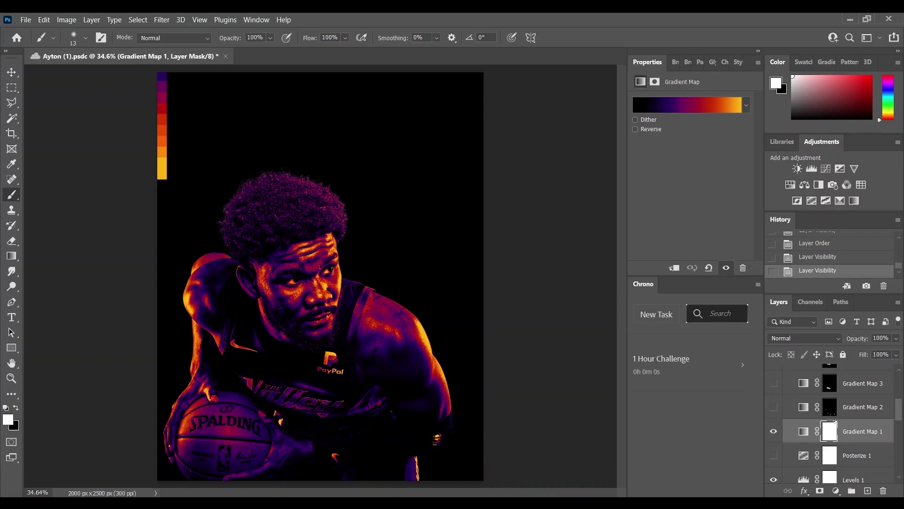
Step: Turn on Gradient Map 2, Gradient Map 3, Brightness/Contrast 1 and Layer 4 to whiten eyes, swoosh and lettering
click(773, 407)
scroll(786, 393, up, 3)
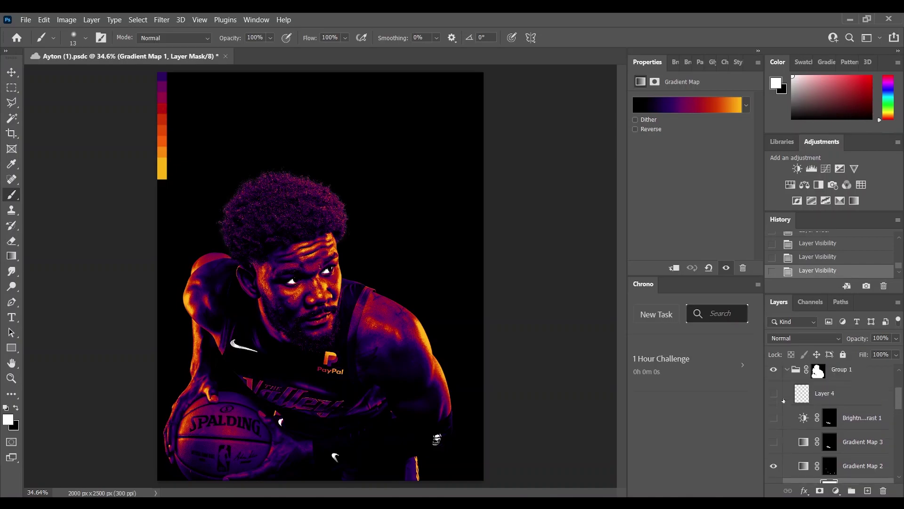
click(773, 442)
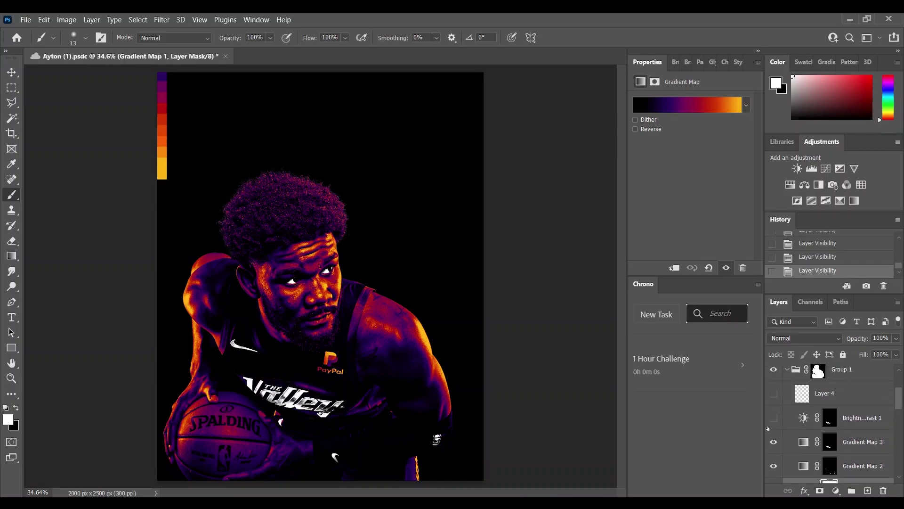
click(773, 418)
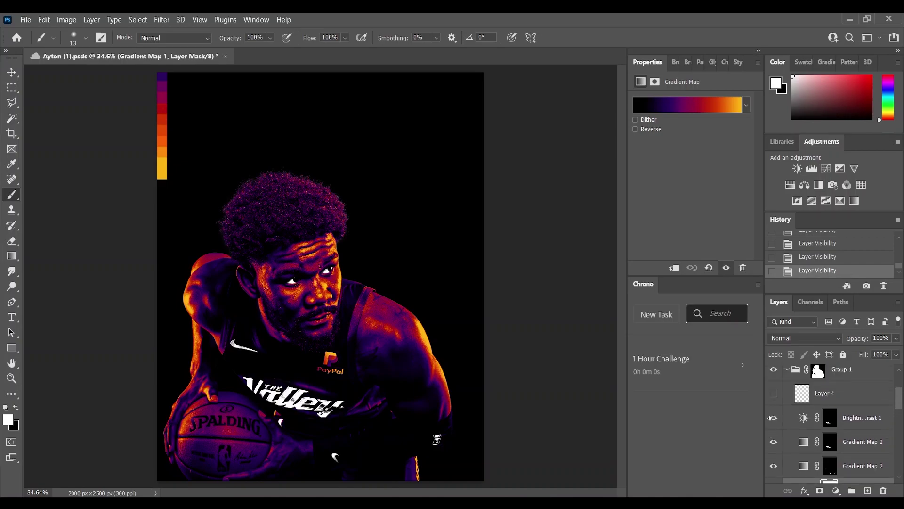
click(773, 393)
scroll(838, 405, down, 3)
click(794, 403)
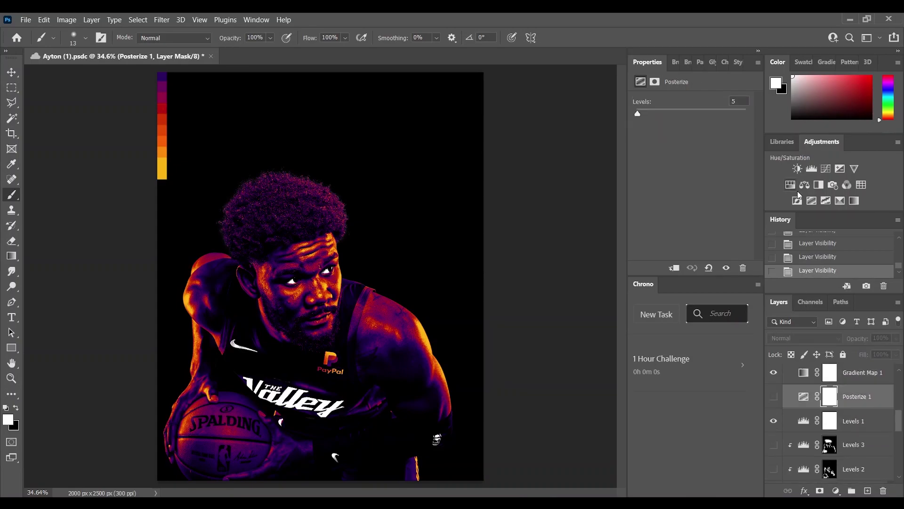
click(774, 397)
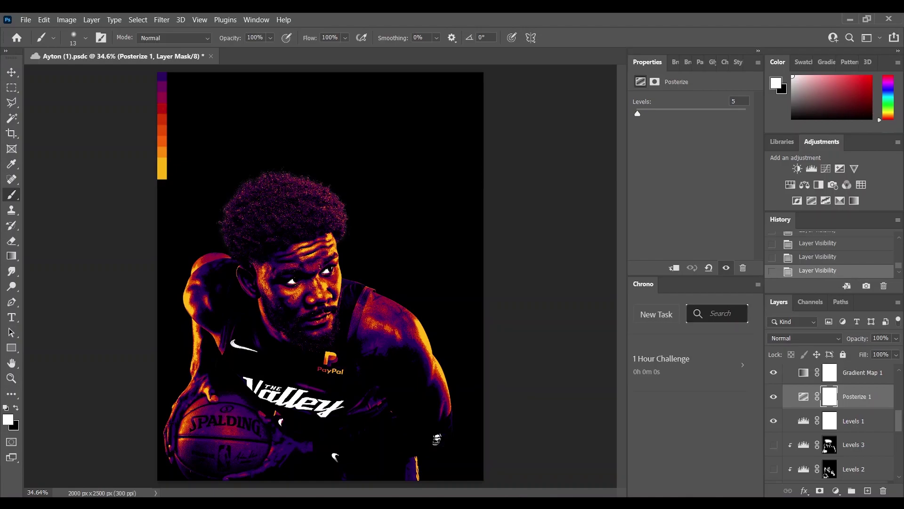
scroll(777, 396, up, 1)
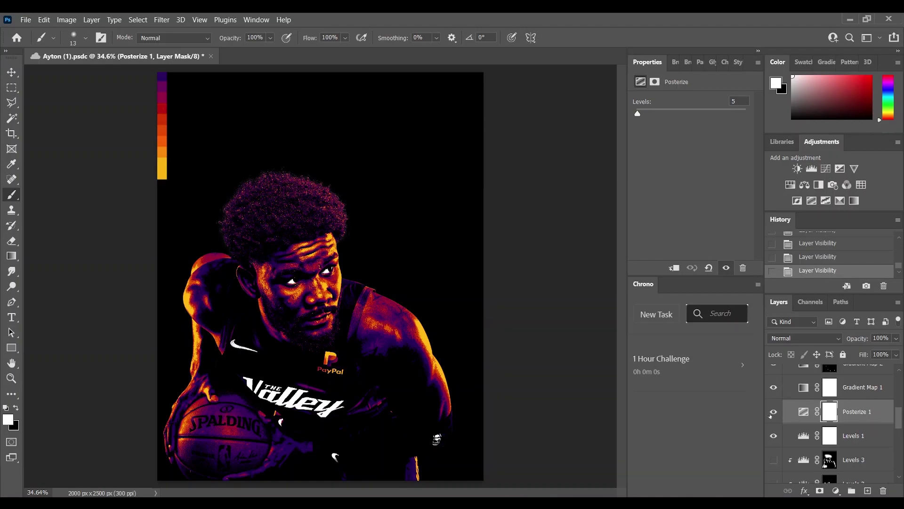
click(774, 412)
click(774, 412)
scroll(874, 421, down, 2)
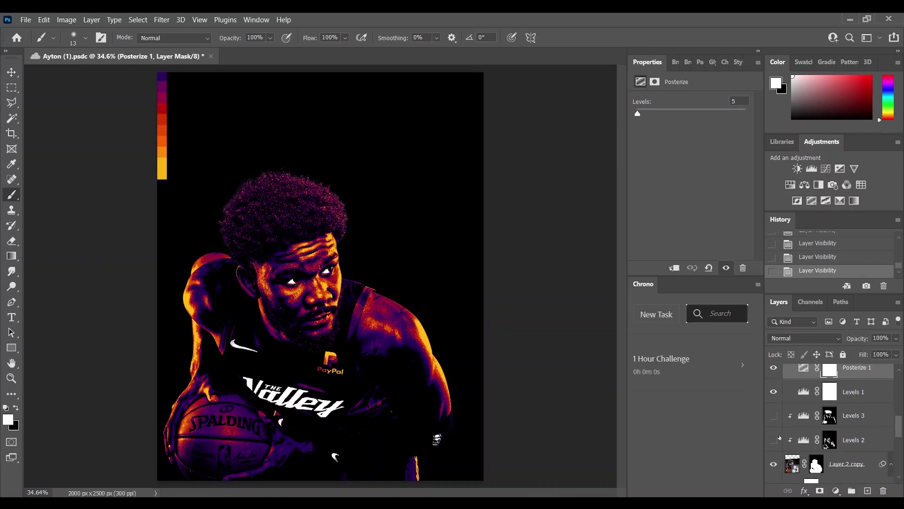
Step: Select and enable the darkening Levels 2 and brightening Levels 3 adjustments
click(796, 440)
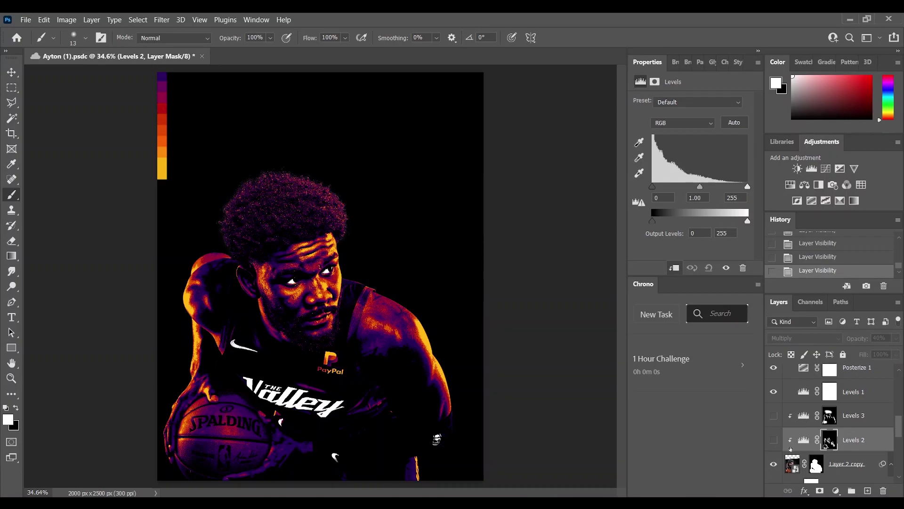
click(773, 439)
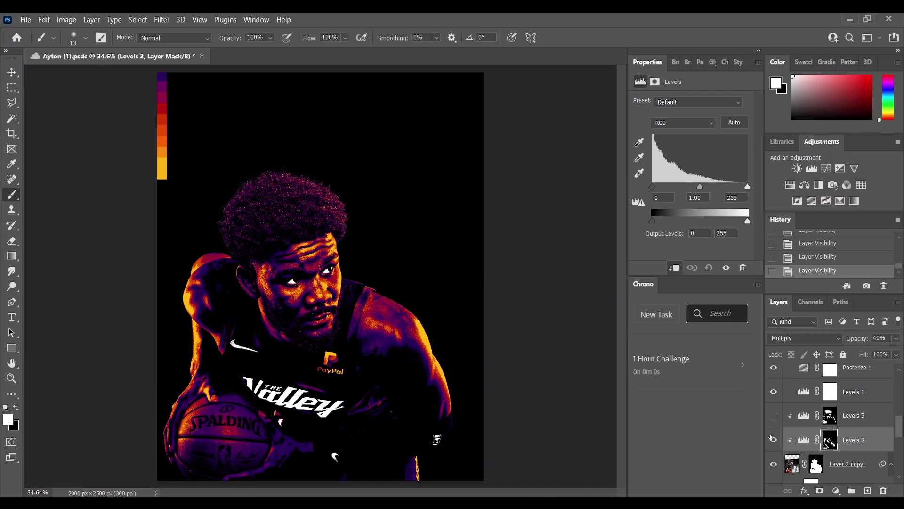
click(803, 417)
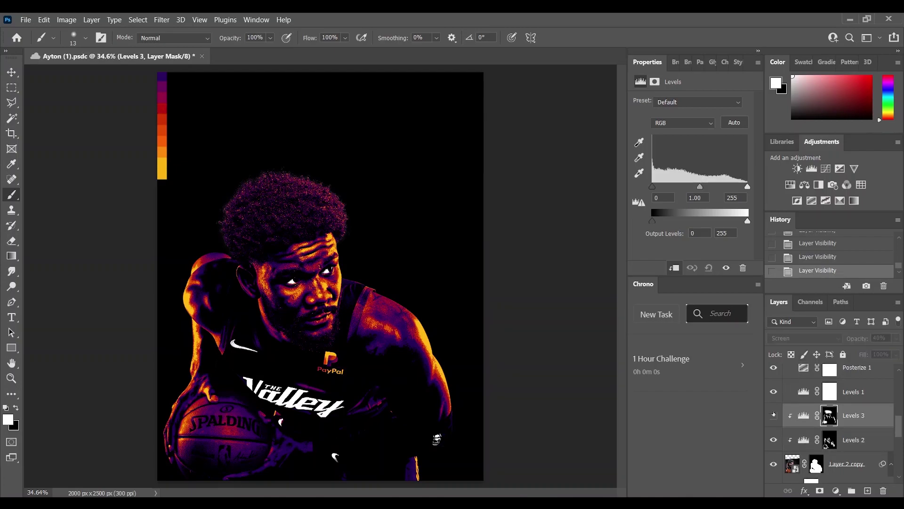
click(773, 424)
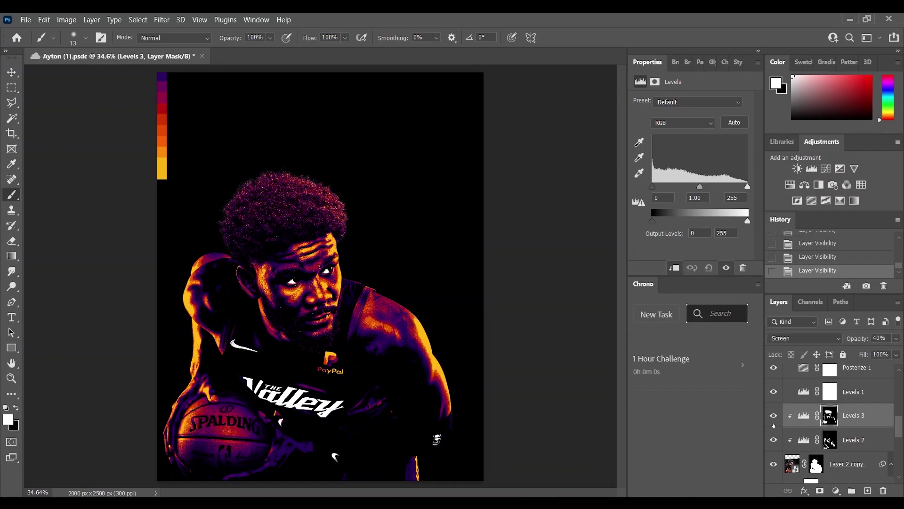
Step: Compare both Levels adjustments on and off, then toggle Layer 3's visibility
mouse_move(773, 415)
mouse_down()
mouse_move(772, 443)
mouse_move(773, 417)
mouse_up()
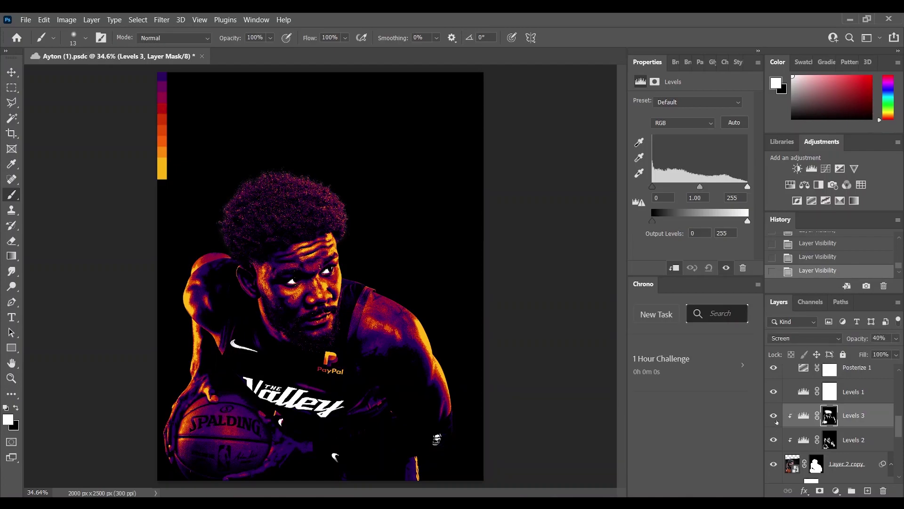
scroll(784, 426, down, 3)
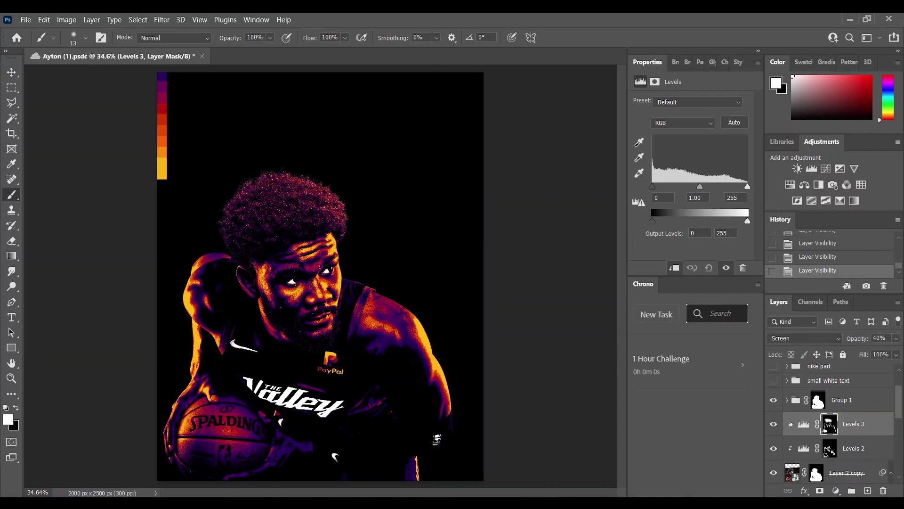
scroll(829, 414, up, 2)
mouse_move(773, 458)
mouse_down()
mouse_move(771, 389)
mouse_move(773, 461)
mouse_up()
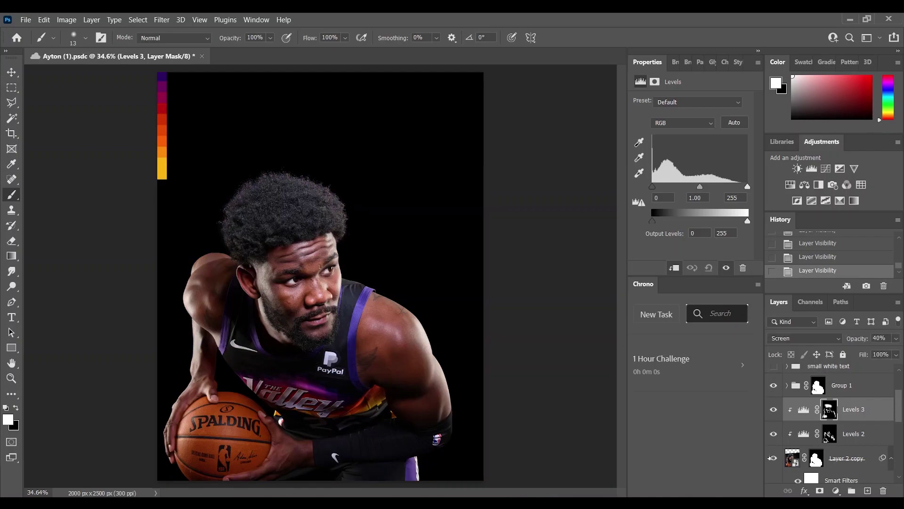
scroll(789, 445, down, 5)
scroll(790, 445, down, 8)
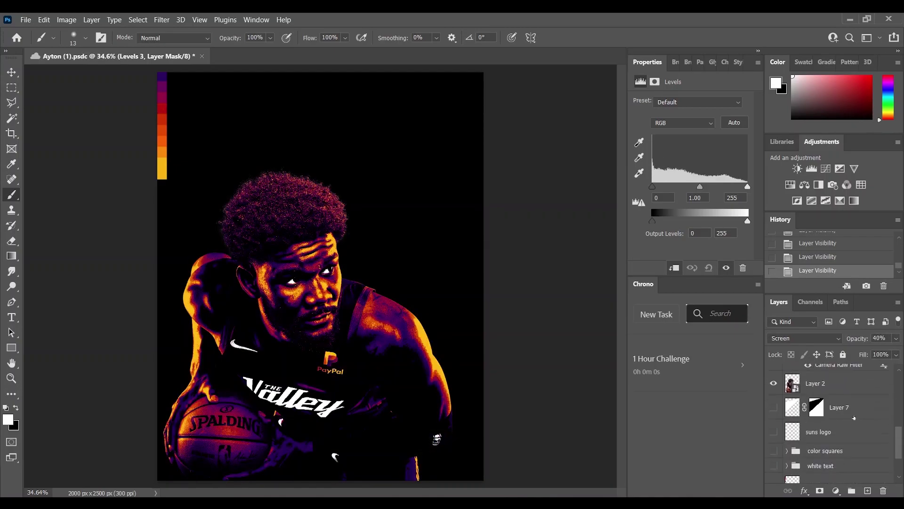
Step: Hide the colour squares strip, show the white text group and expand it
click(773, 441)
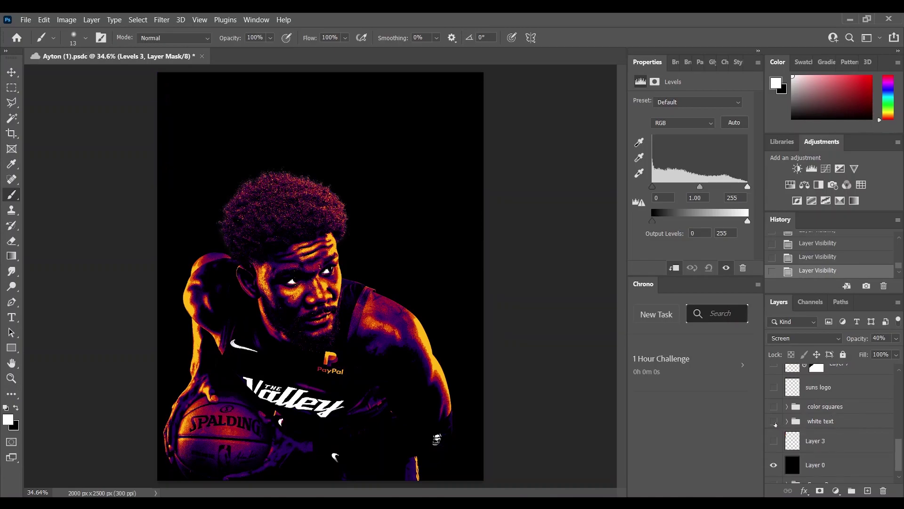
click(774, 421)
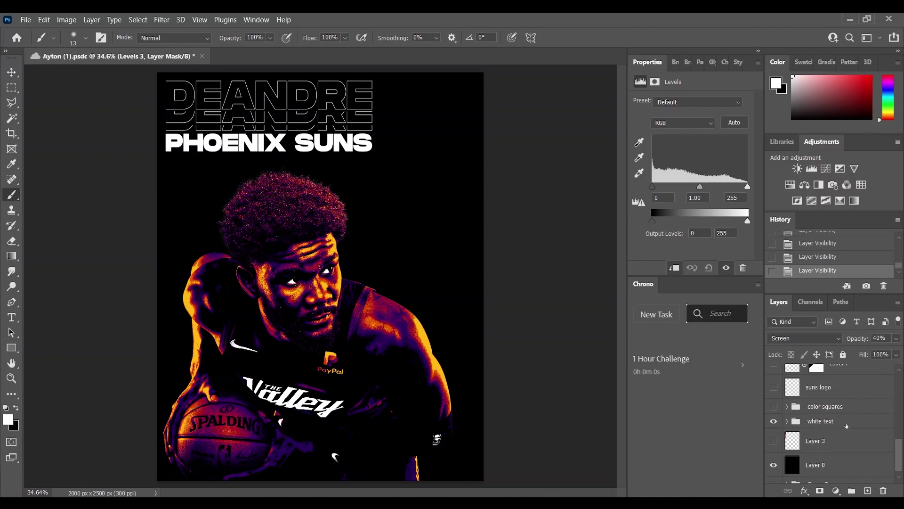
click(787, 421)
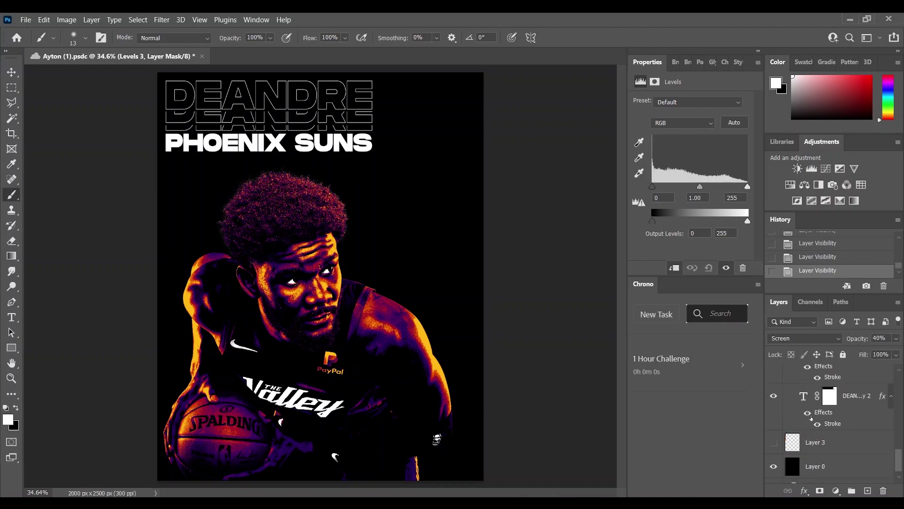
Step: Load DEANDRE as a selection, contract it 2 px, and add an inverted mask to DEANDRE copy 3
right_click(830, 412)
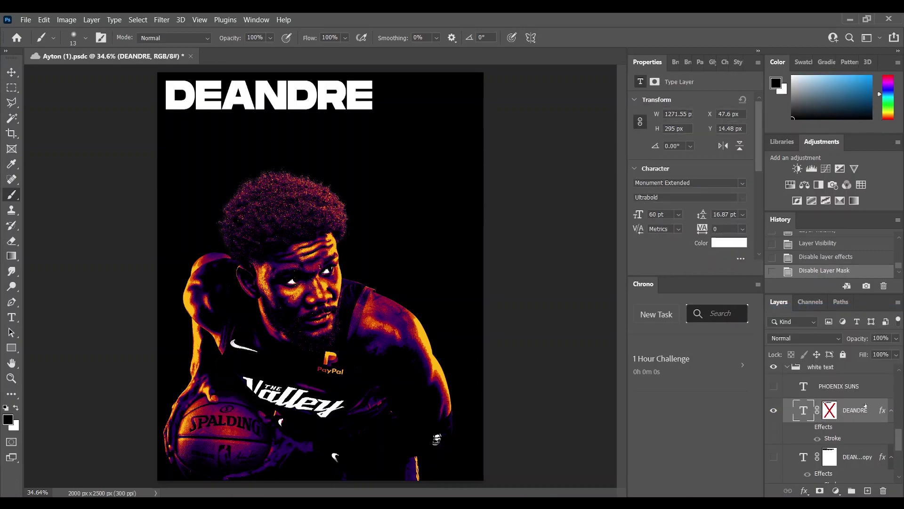
ctrl+click(803, 413)
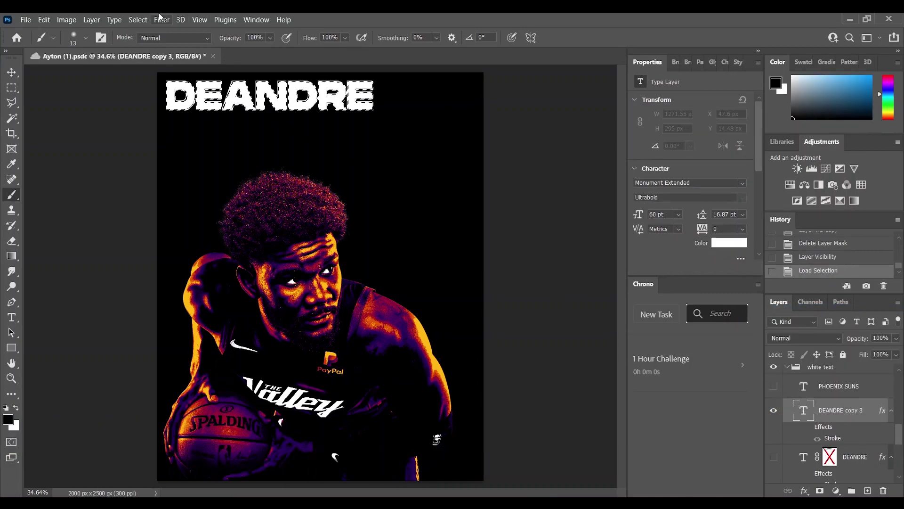
click(132, 18)
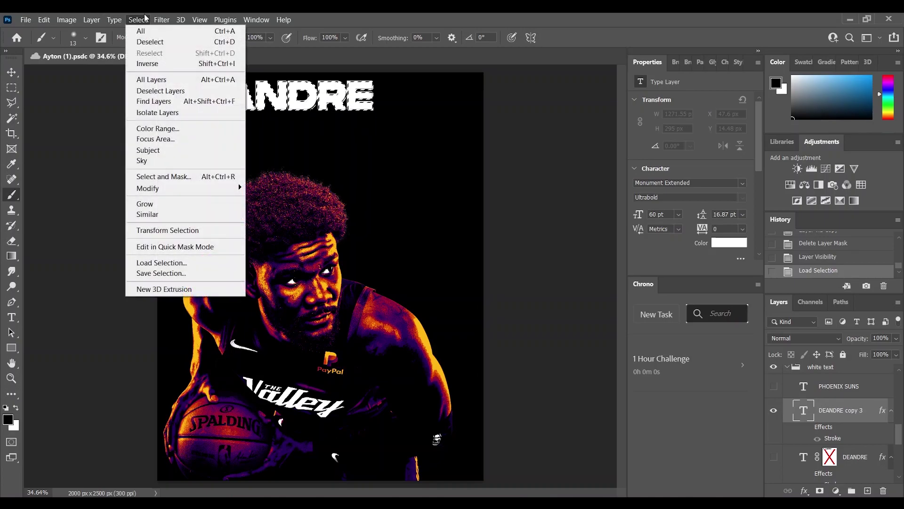
mouse_move(176, 189)
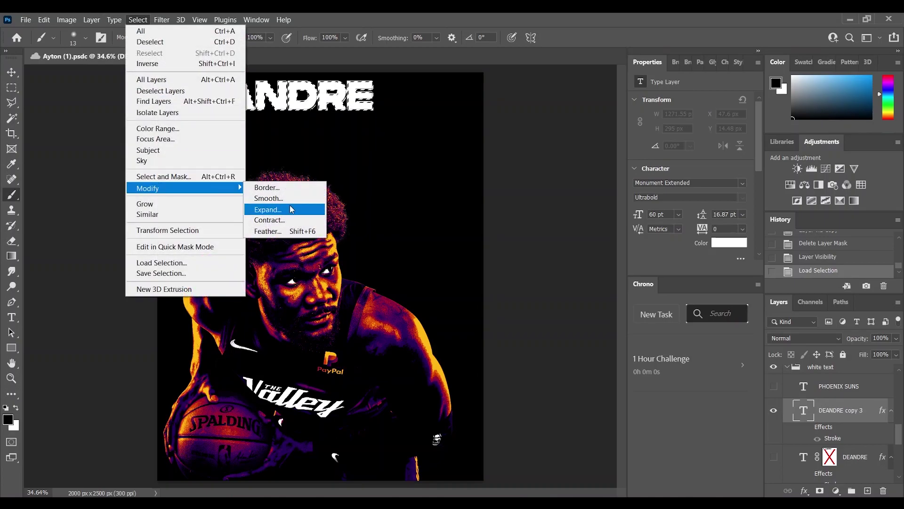
click(296, 220)
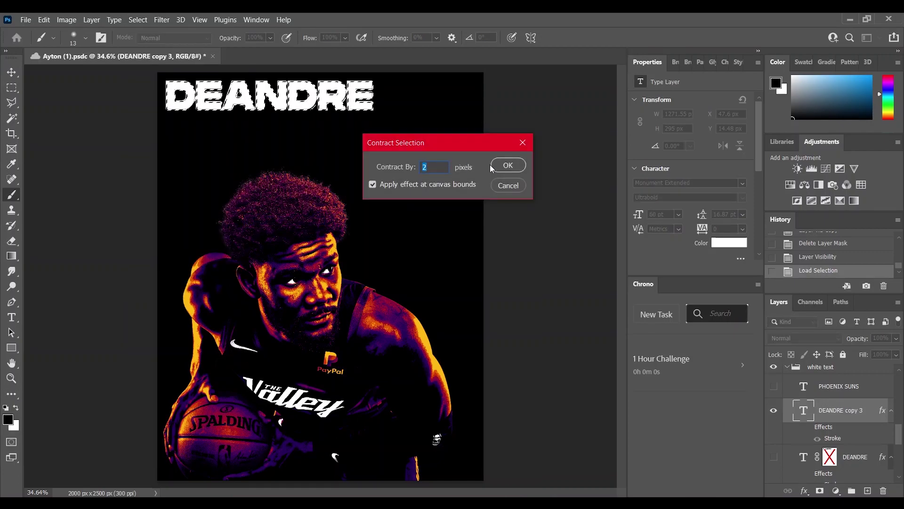
click(504, 165)
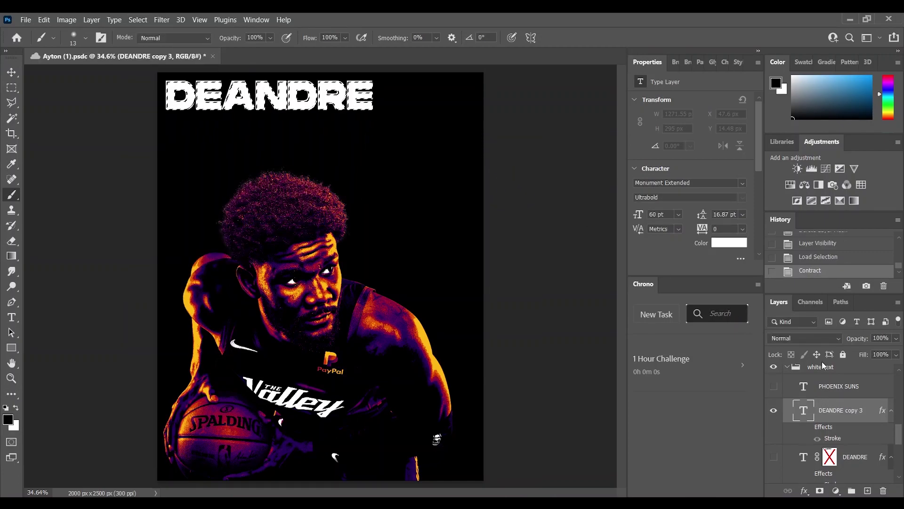
click(819, 490)
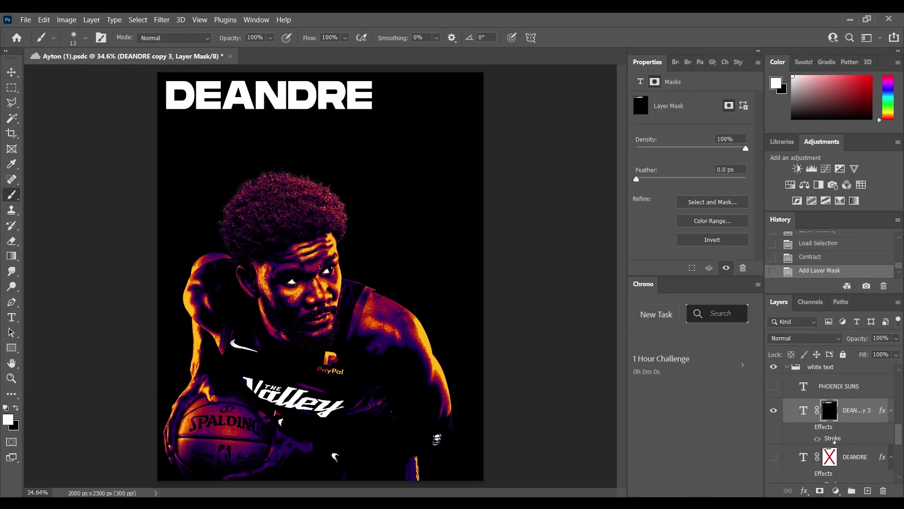
key(ctrl+i)
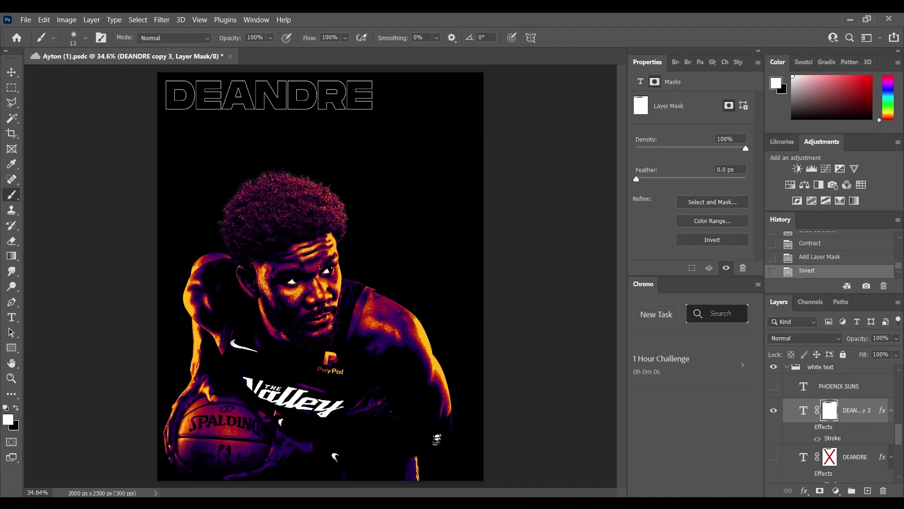
scroll(772, 414, down, 2)
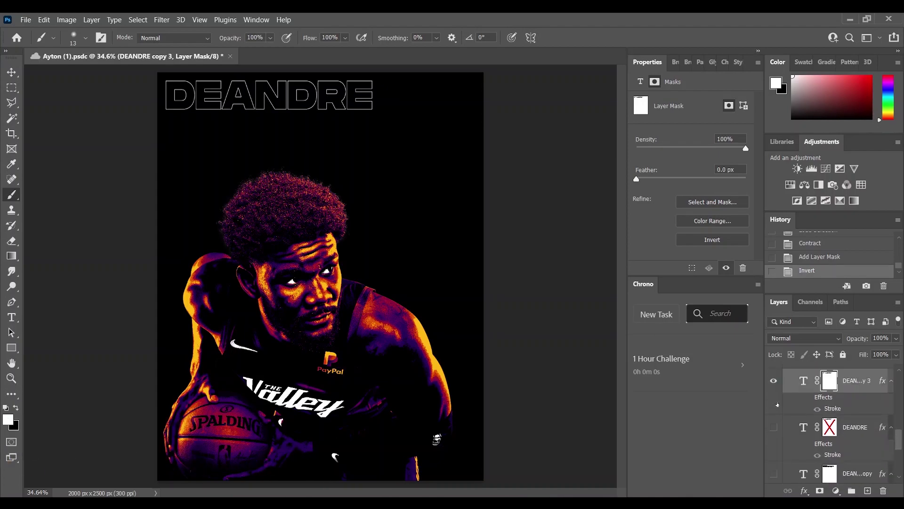
Step: Hide the top outlined DEANDRE copy and show two other outlined DEANDRE copies below
click(773, 377)
scroll(771, 424, down, 1)
click(773, 433)
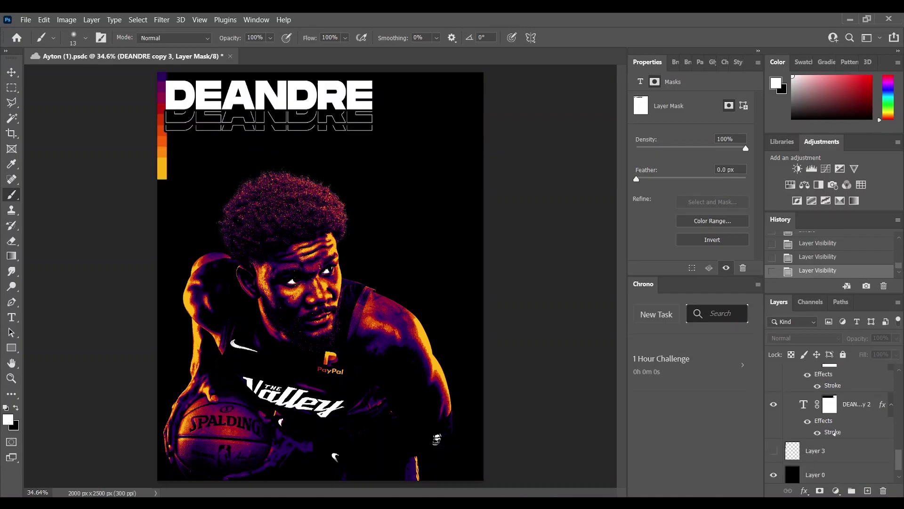
click(773, 480)
scroll(815, 447, up, 2)
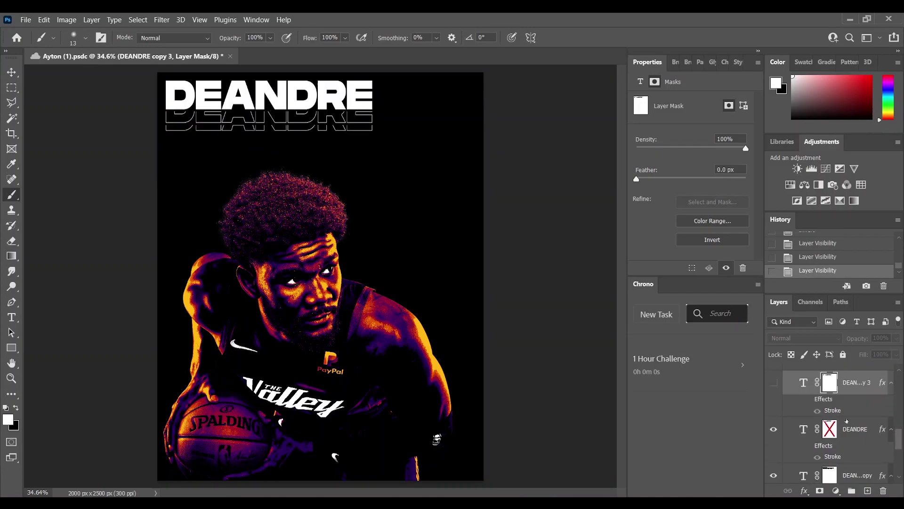
Step: Select the solid DEANDRE text layer and enable its layer mask
click(829, 429)
scroll(824, 399, down, 1)
scroll(824, 400, up, 1)
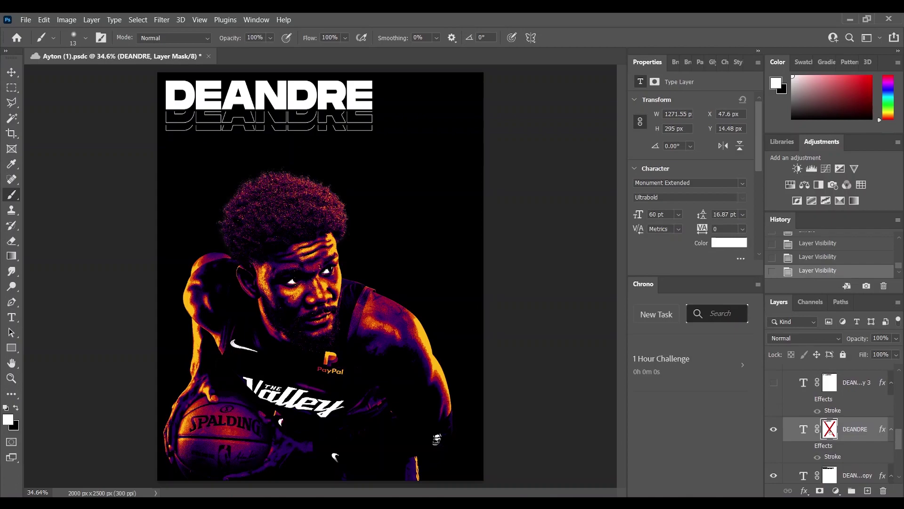
right_click(829, 430)
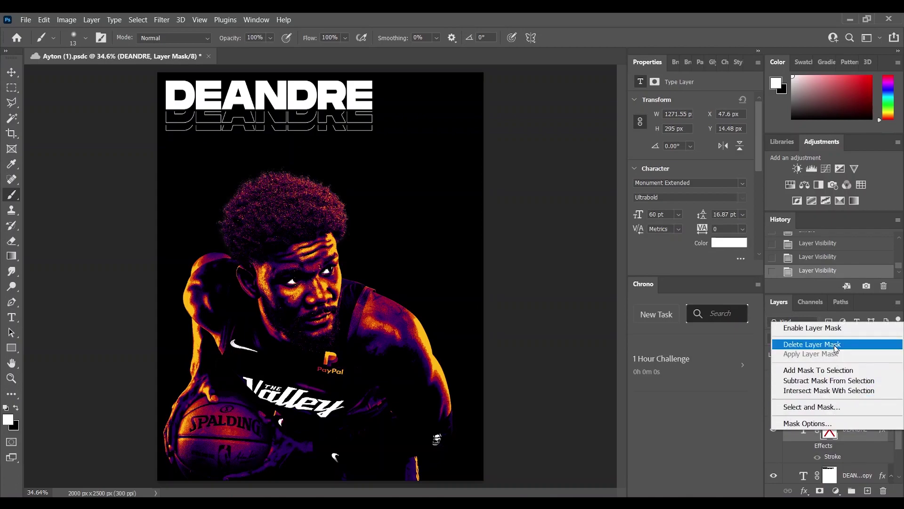
click(832, 328)
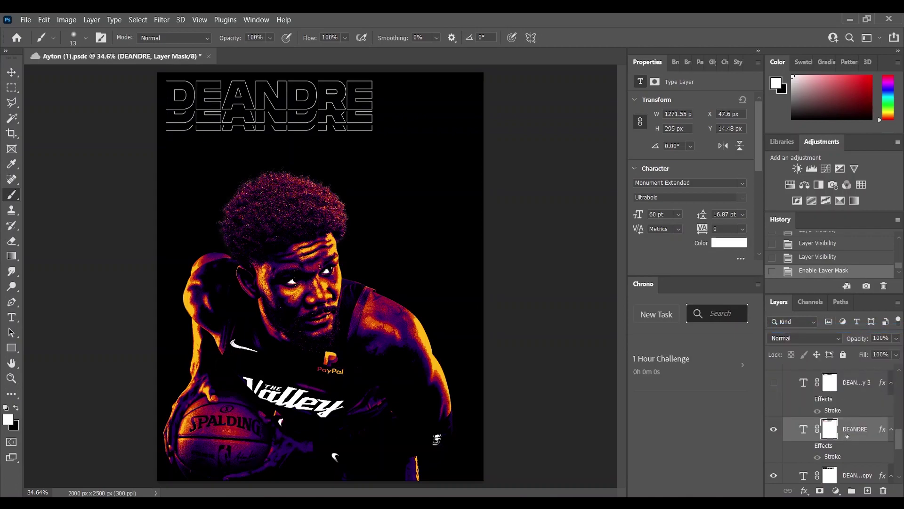
scroll(847, 435, down, 4)
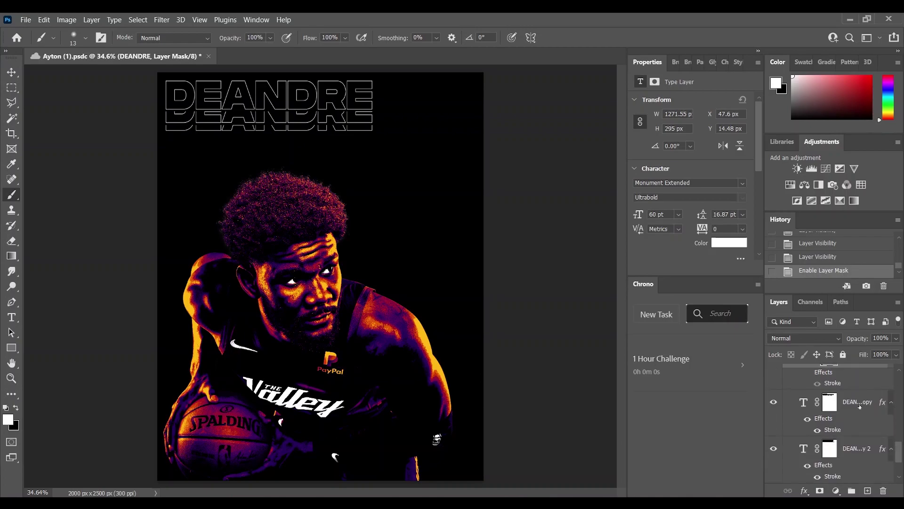
scroll(860, 406, up, 2)
Step: Re-enable DEANDRE's layer effects and confirm its Stroke settings in Layer Style
click(807, 392)
click(840, 395)
double_click(874, 384)
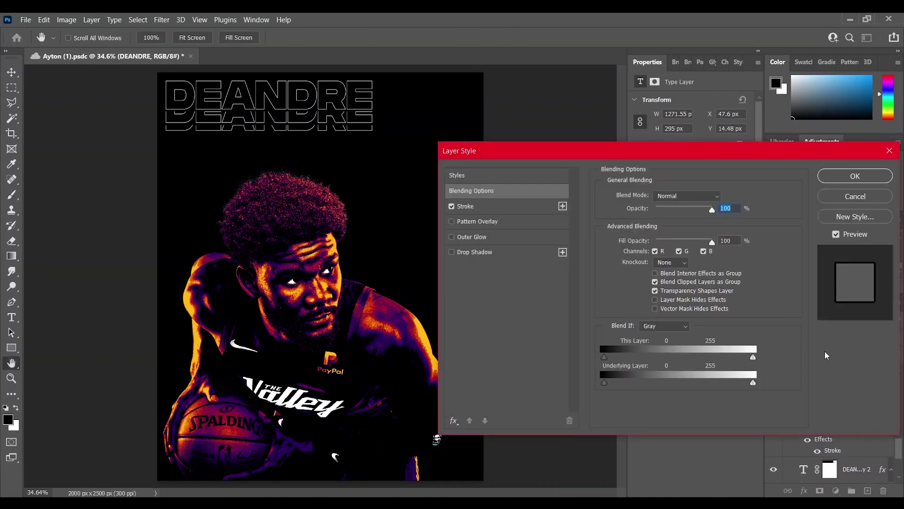
click(473, 206)
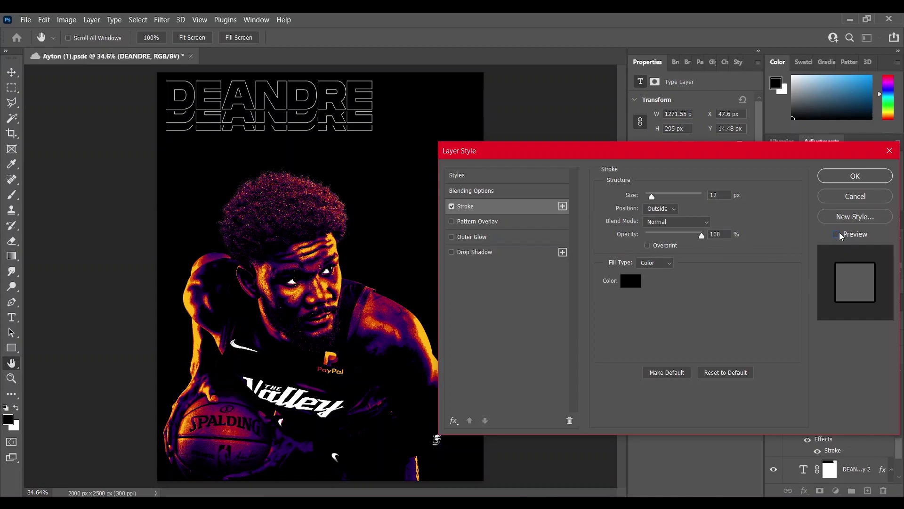
click(855, 176)
click(830, 407)
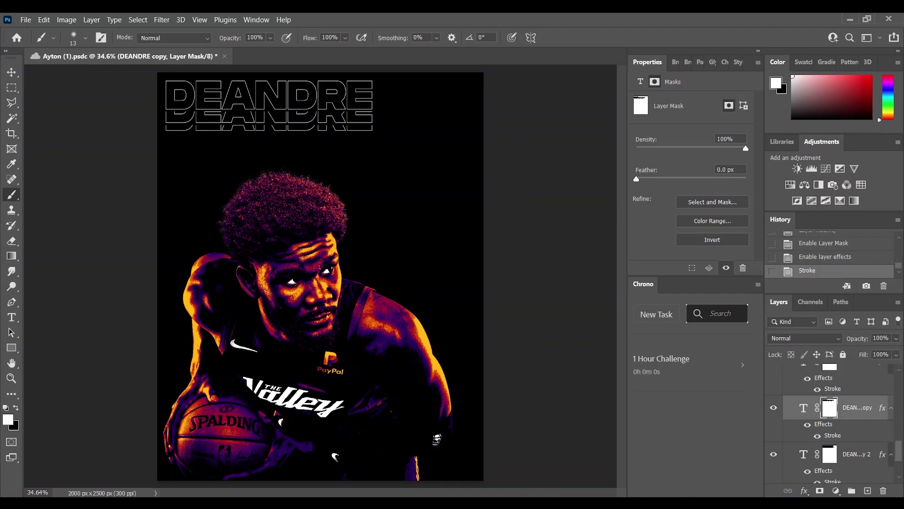
Step: Show the PHOENIX SUNS subtitle, then collapse and select the white text group
scroll(777, 417, up, 3)
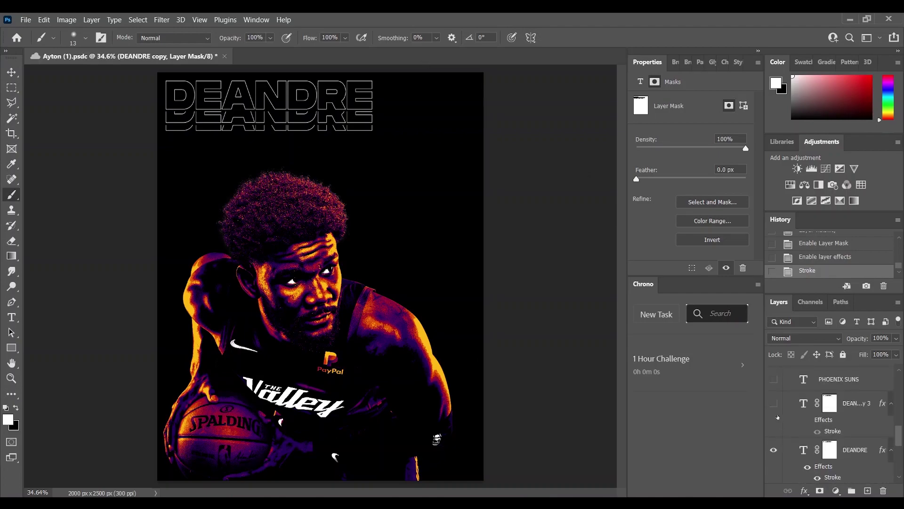
click(773, 403)
click(774, 403)
click(773, 379)
scroll(793, 404, up, 3)
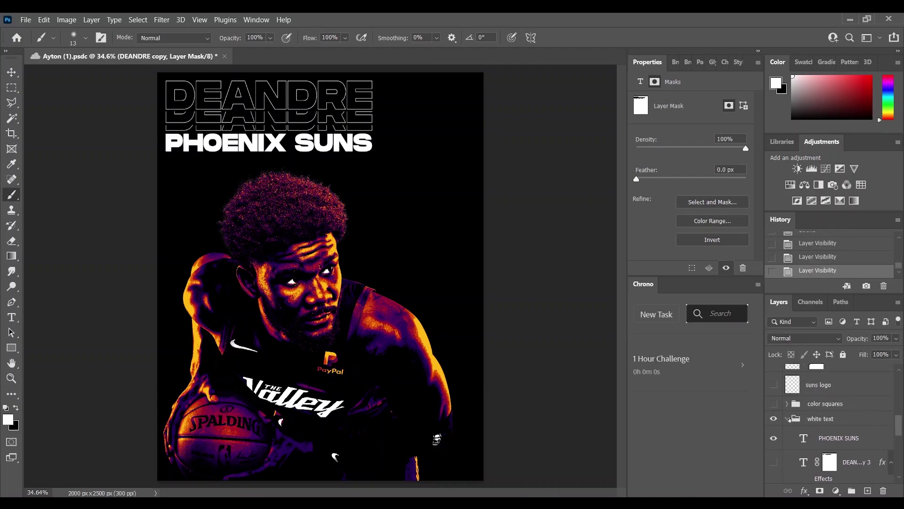
click(789, 419)
click(790, 415)
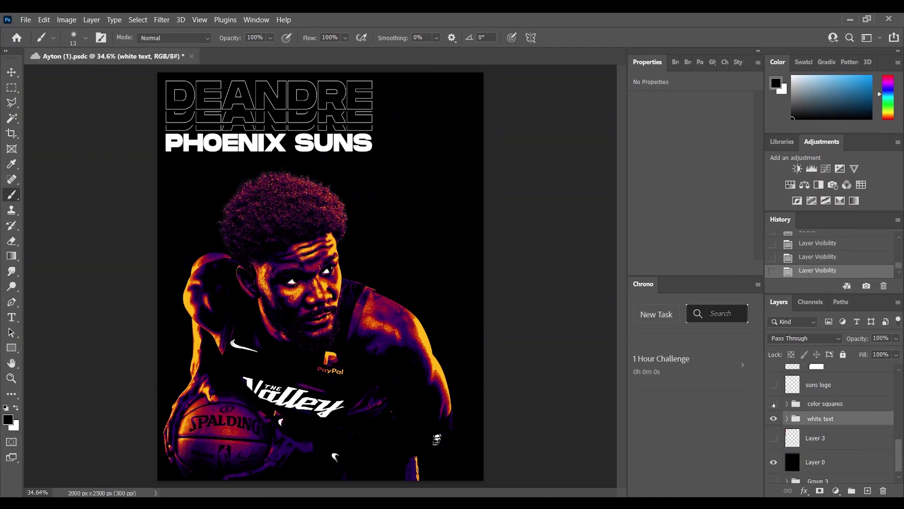
Step: Show the color squares group at top right and inspect its layers, including Layer 16 and Layer 28
click(773, 403)
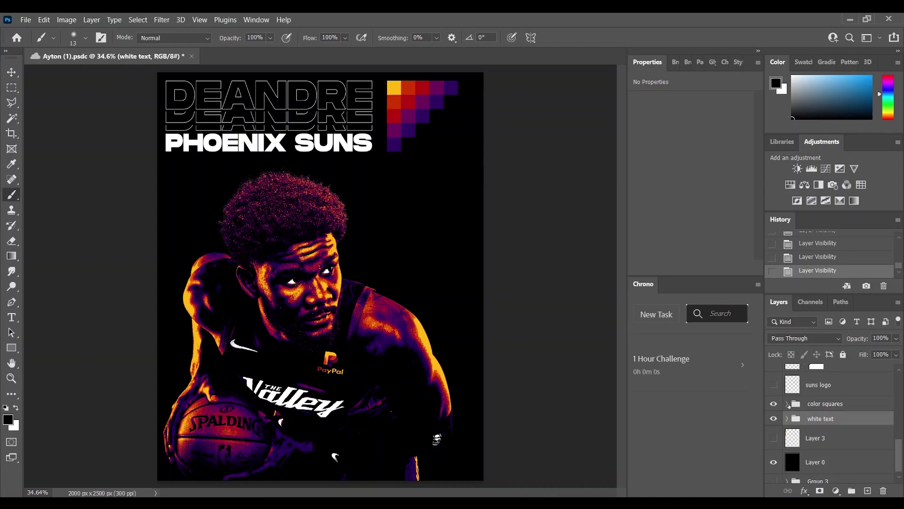
click(787, 404)
scroll(791, 404, down, 2)
scroll(791, 403, down, 4)
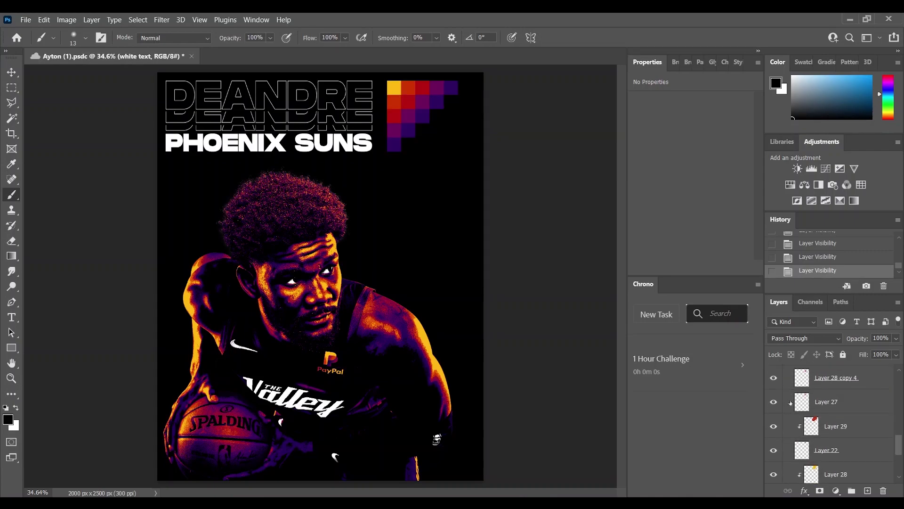
click(803, 420)
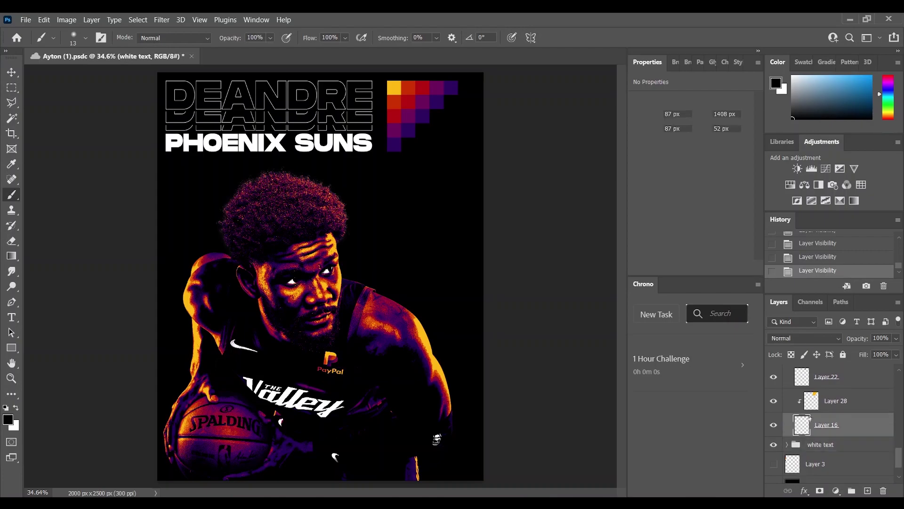
scroll(803, 421, up, 1)
click(803, 426)
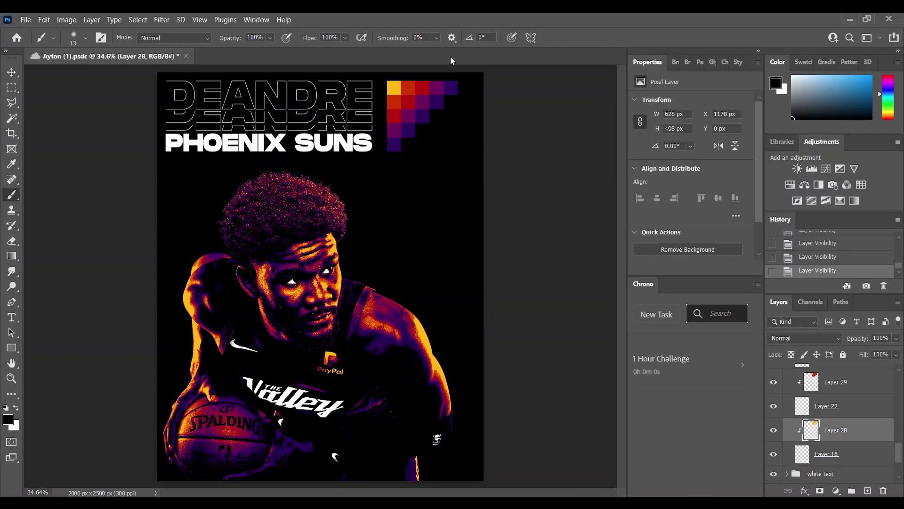
scroll(791, 424, down, 3)
click(773, 432)
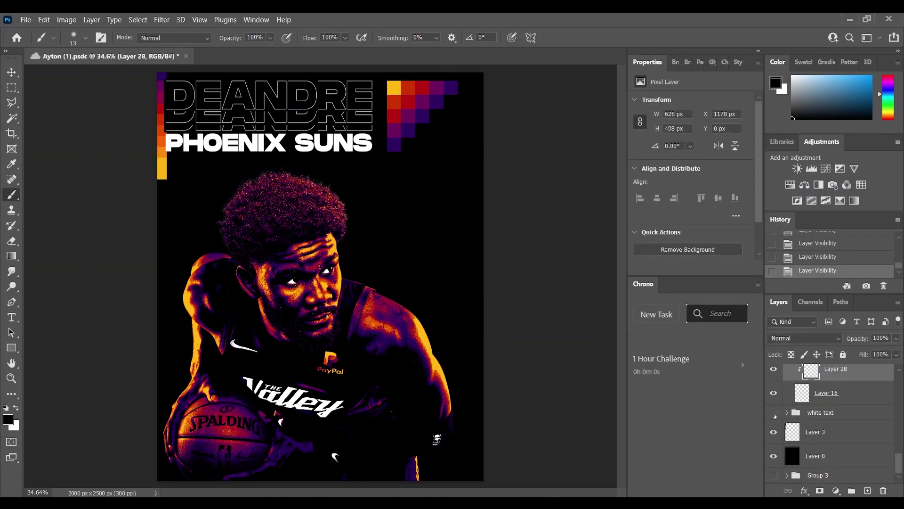
click(774, 432)
scroll(791, 424, up, 2)
Step: Collapse the color squares group, then show and select the suns logo layer
click(820, 422)
click(786, 422)
scroll(787, 420, up, 3)
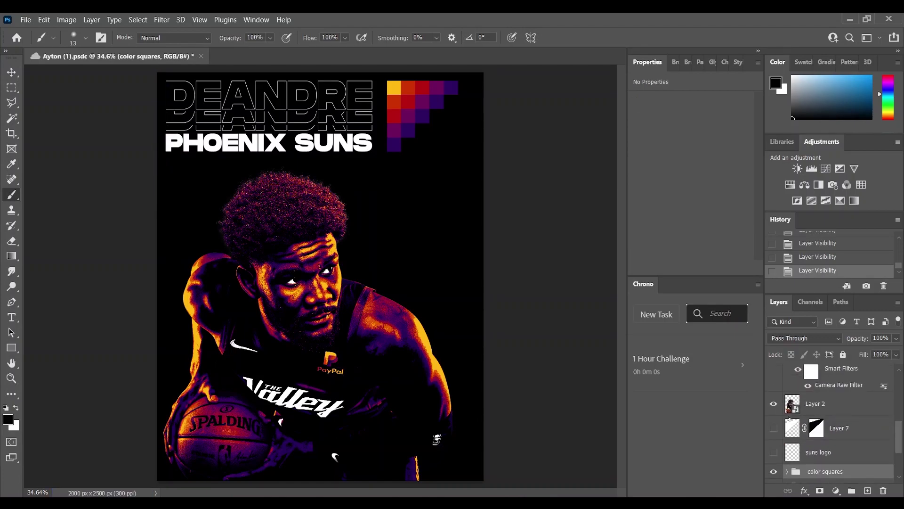
click(774, 452)
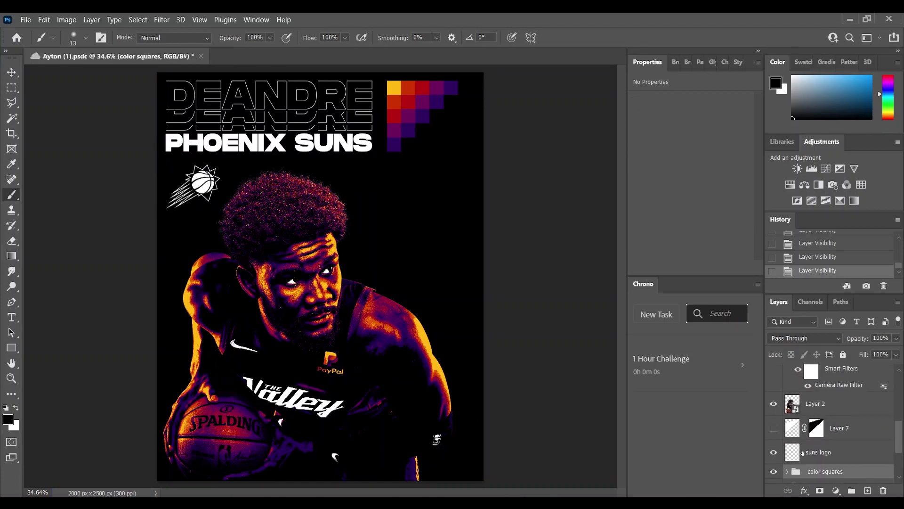
click(802, 454)
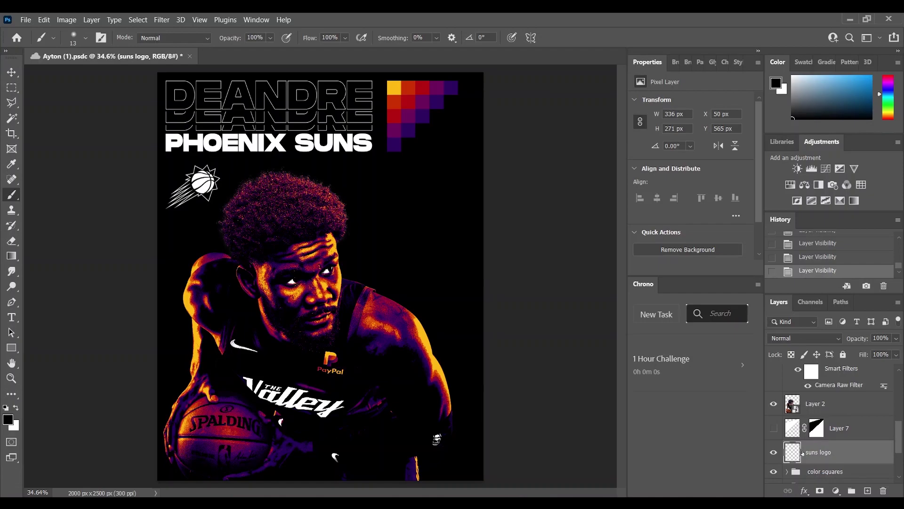
Step: Show Layer 7's diagonal line and polygon-select the area to its lower right
click(774, 428)
click(839, 428)
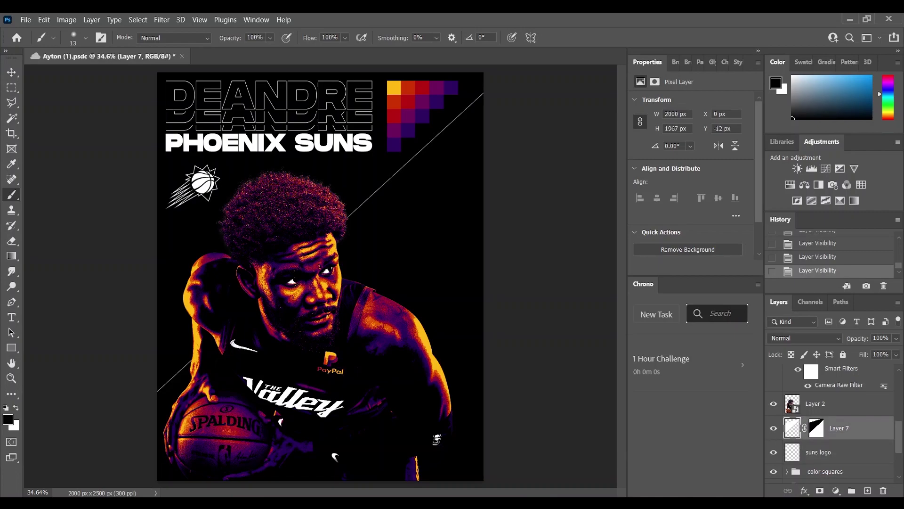
click(11, 102)
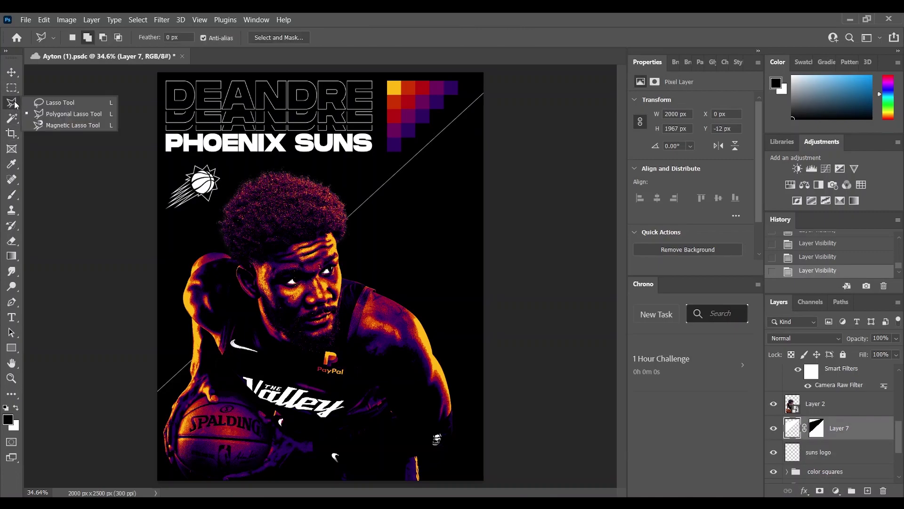
click(94, 114)
click(484, 93)
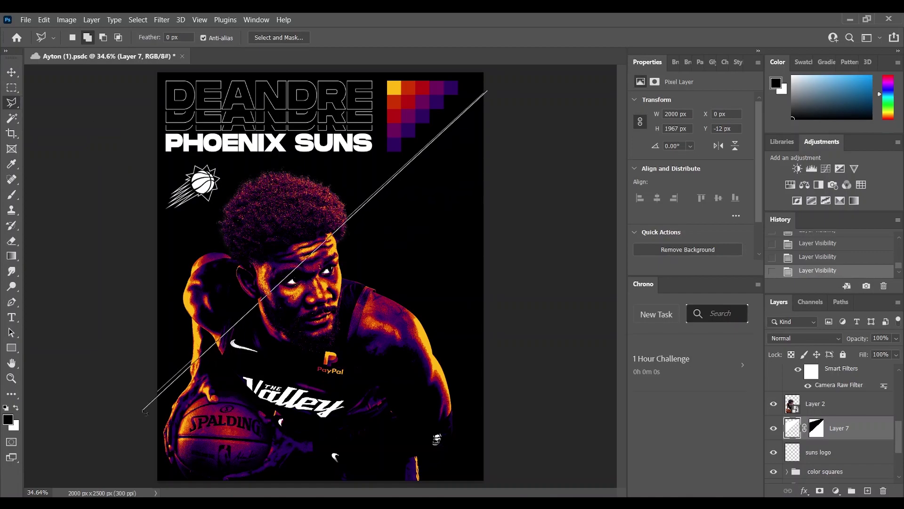
click(158, 391)
double_click(484, 96)
Step: Fill the selection with white on a new layer, deselect, and reload its shape as a selection
key(ctrl+shift+alt+n)
key(b)
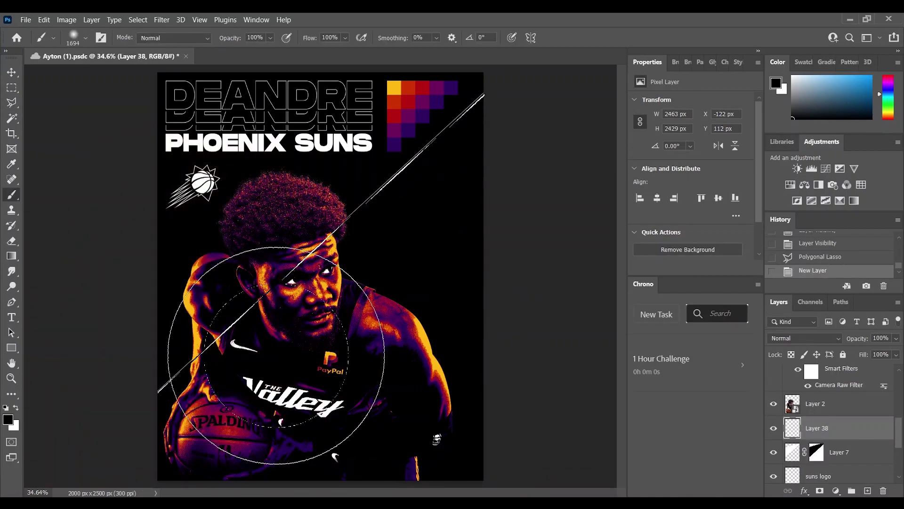
key(x)
mouse_move(303, 383)
mouse_down()
mouse_move(428, 420)
mouse_move(141, 203)
mouse_up()
key(ctrl+d)
key(l)
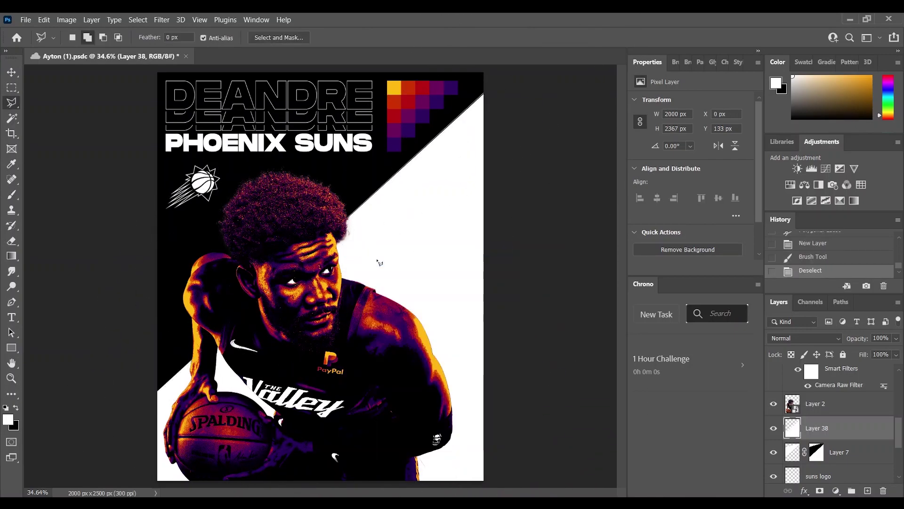
ctrl+click(802, 431)
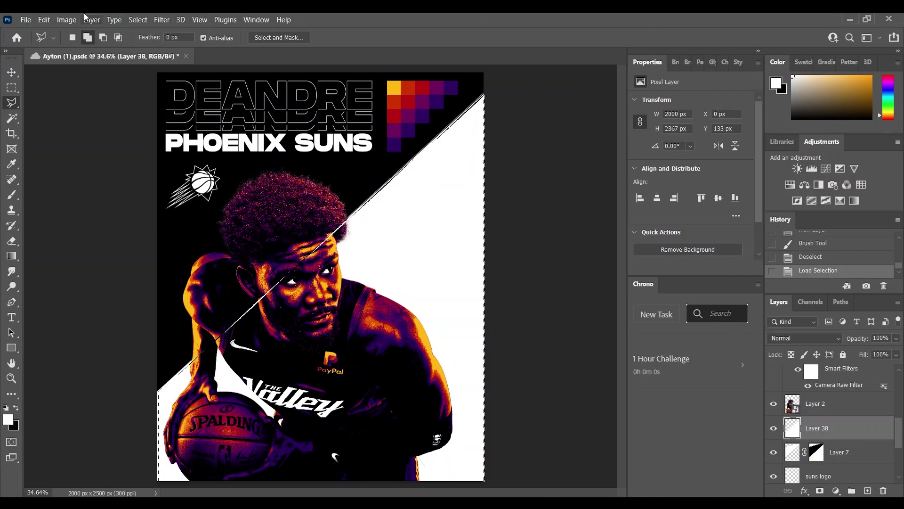
Step: Contract the selection 2 px, add an inverted mask to Layer 38, and hide Layer 7
click(138, 19)
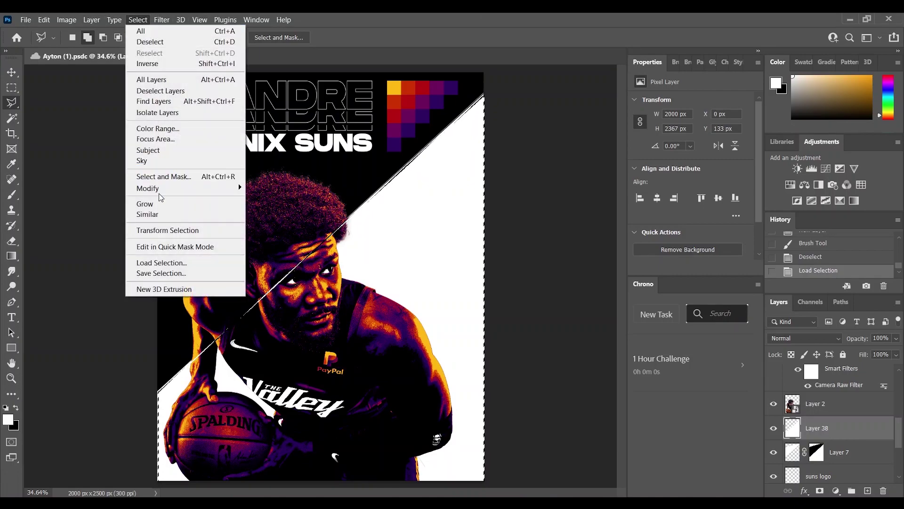
mouse_move(221, 188)
click(273, 222)
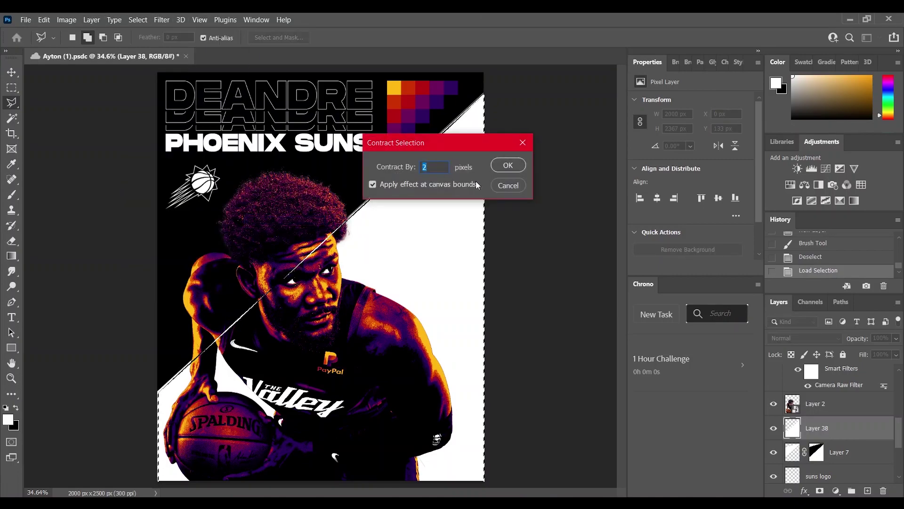
click(508, 165)
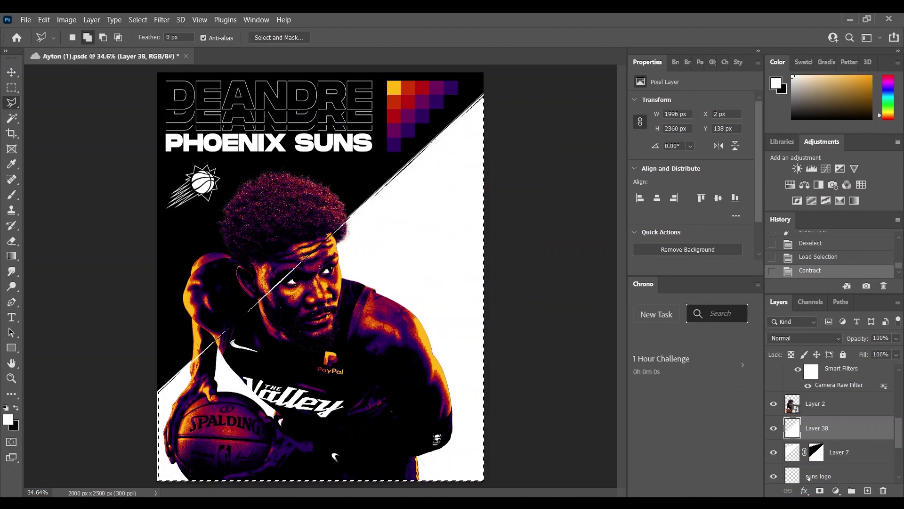
click(819, 490)
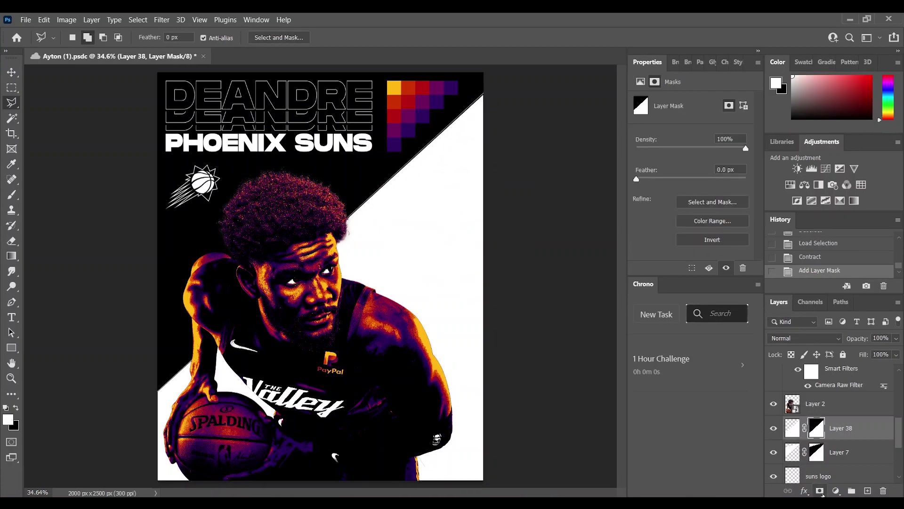
key(ctrl+i)
click(774, 452)
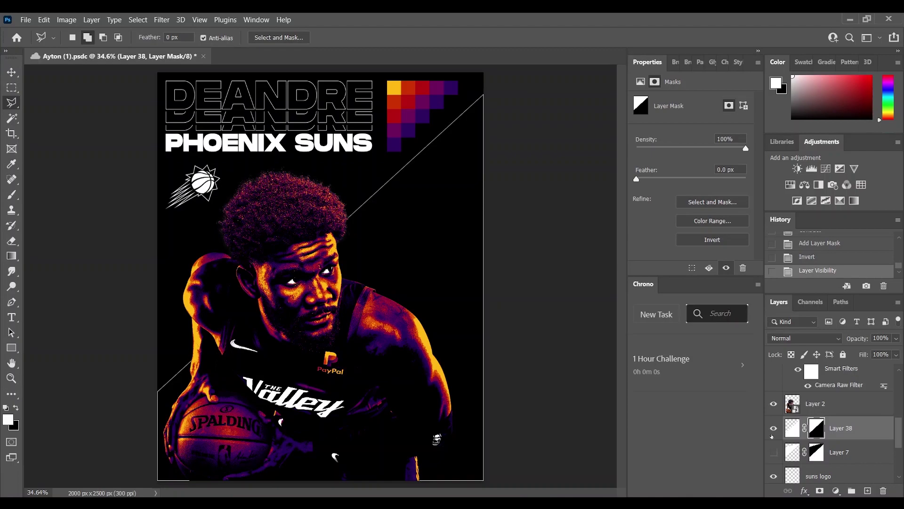
click(773, 452)
click(773, 452)
Step: Paint on Layer 38's mask with a hard round brush, then delete Layer 38
key(b)
right_click(480, 418)
double_click(480, 417)
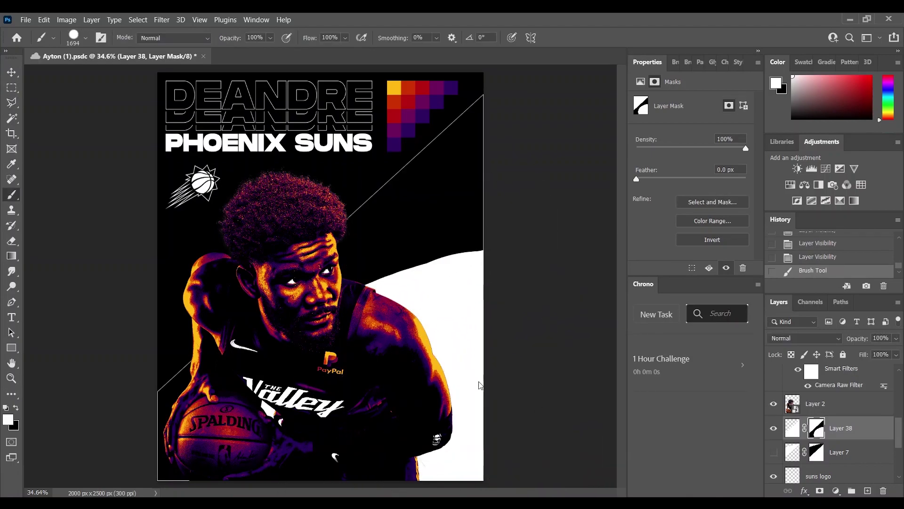
click(464, 374)
key(x)
click(573, 203)
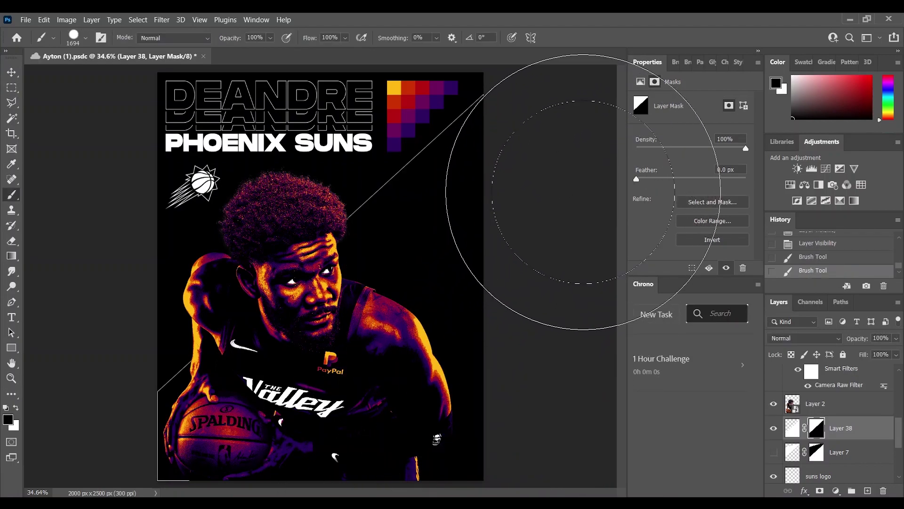
click(258, 373)
click(773, 452)
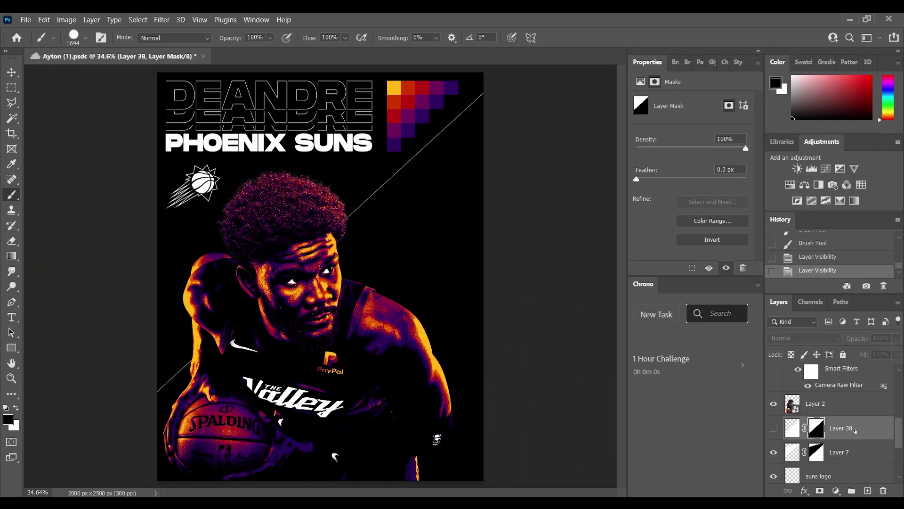
key(Delete)
key(Delete)
Step: Make the small white text group visible beside the player and check its contents
click(773, 425)
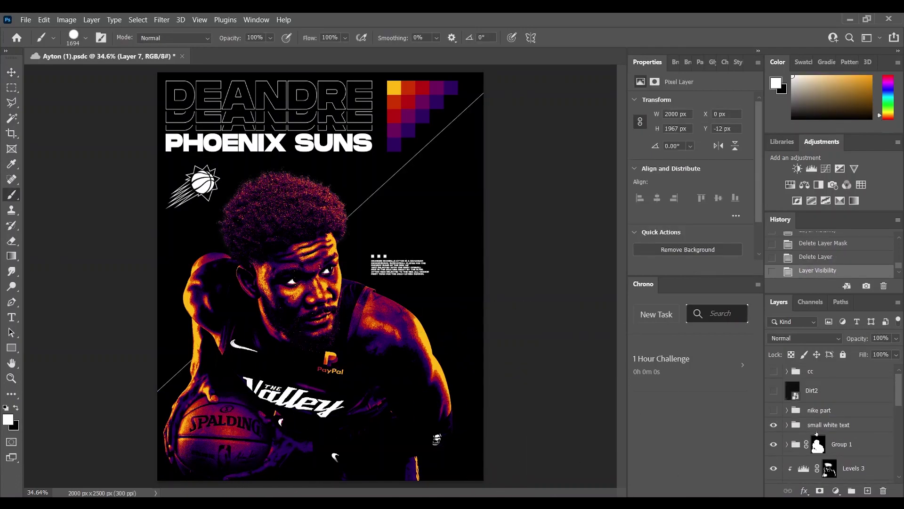
click(786, 425)
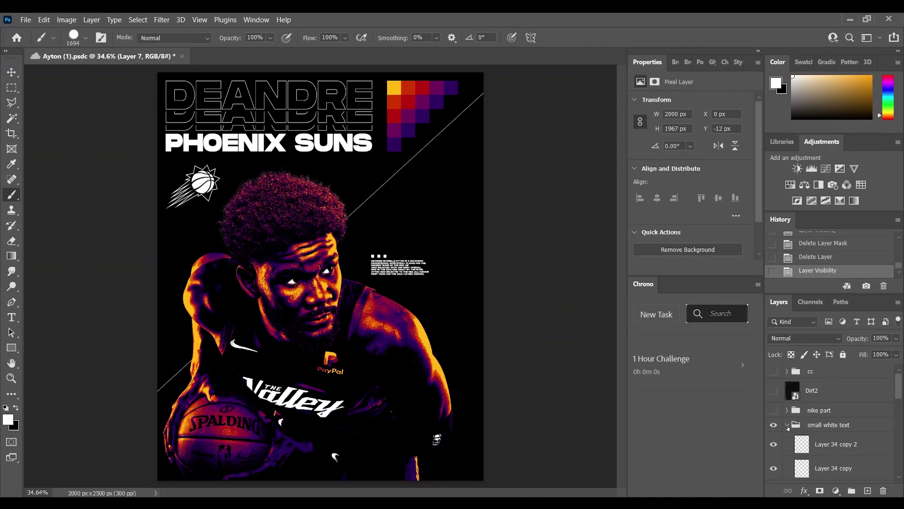
click(787, 426)
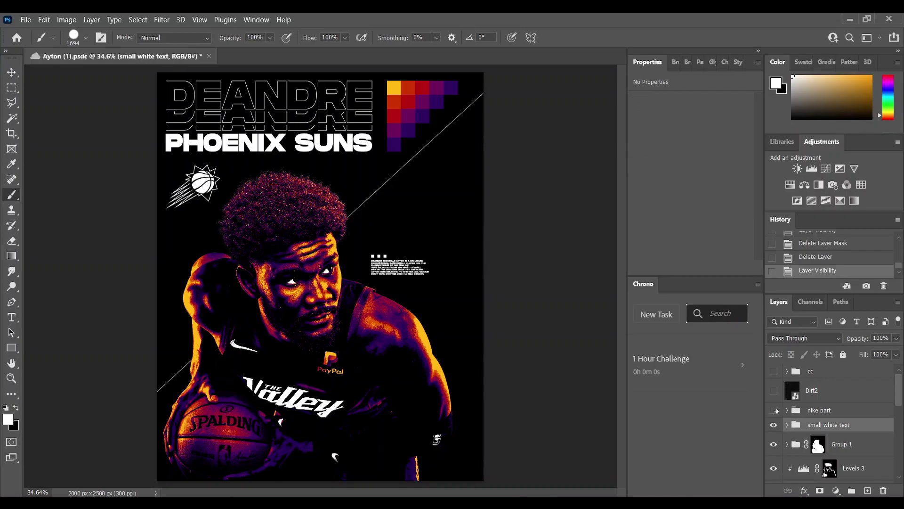
Step: Reveal the large white Nike swoosh from the nike part group, then review the text group's layers
click(774, 409)
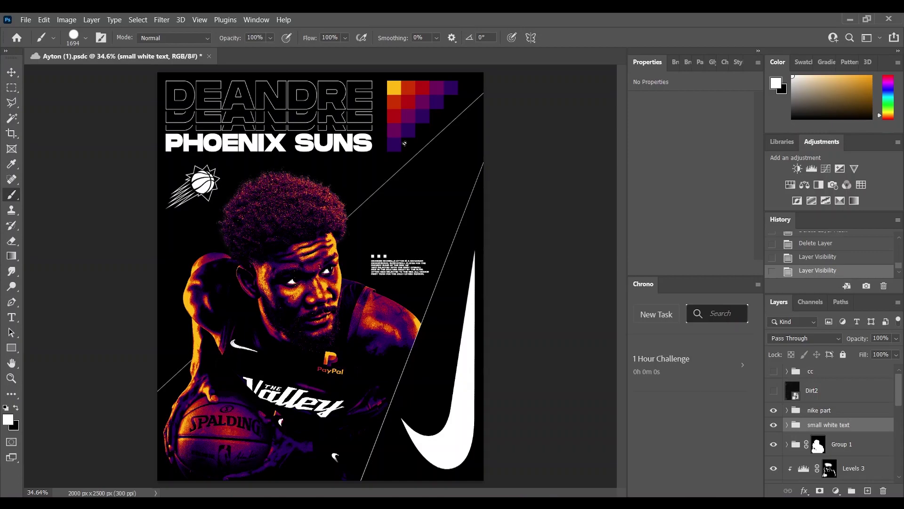
click(787, 424)
scroll(847, 435, down, 1)
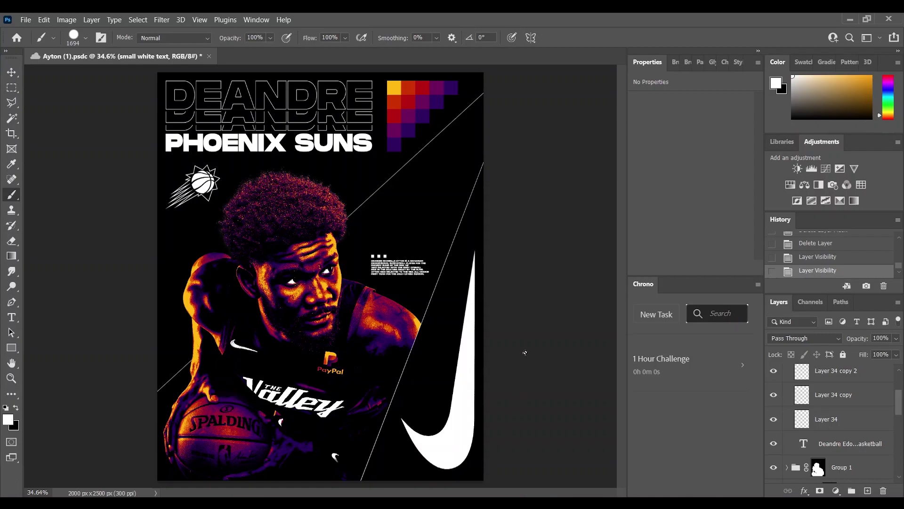
scroll(776, 426, up, 3)
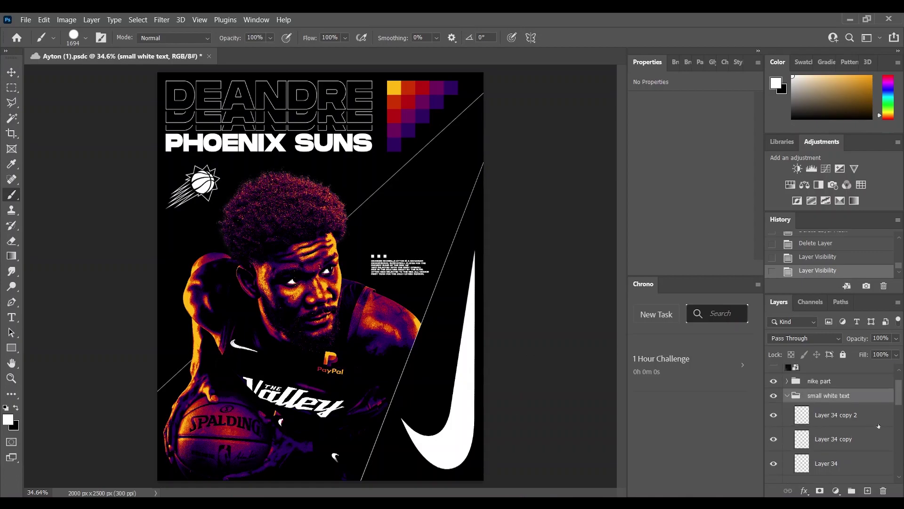
click(787, 423)
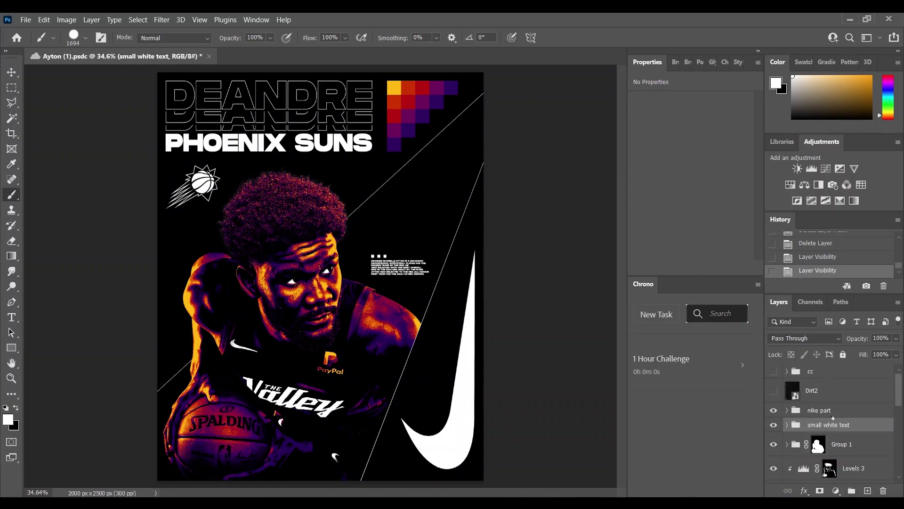
Step: Show the Dirt2 texture layer and blend it in Screen mode after comparing with Normal
click(773, 390)
click(838, 388)
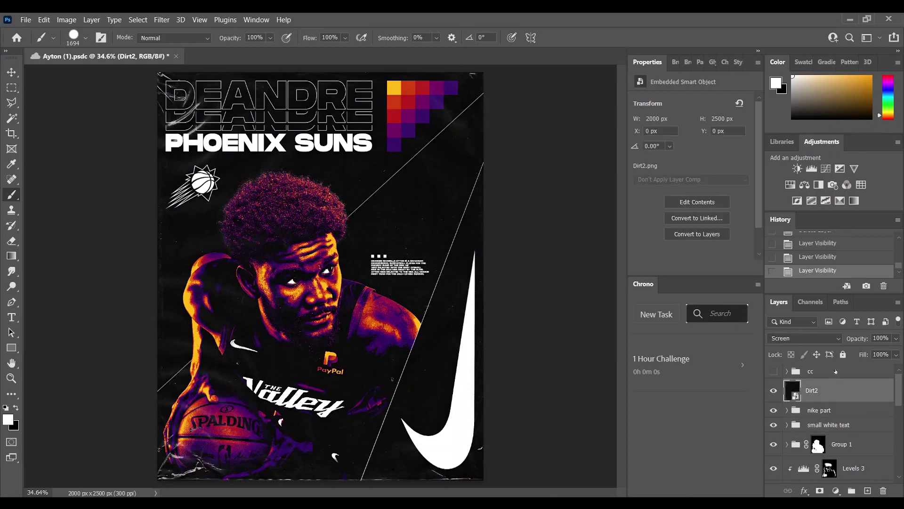
click(803, 338)
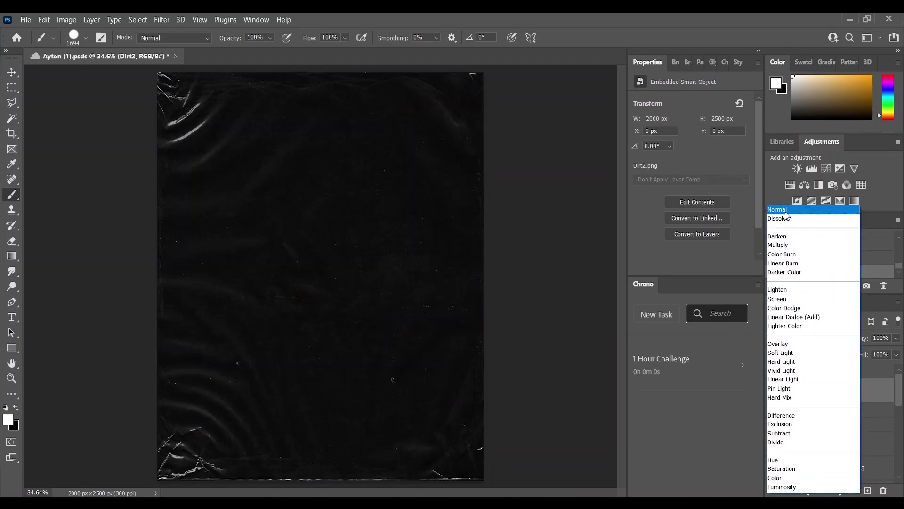
click(785, 215)
click(792, 335)
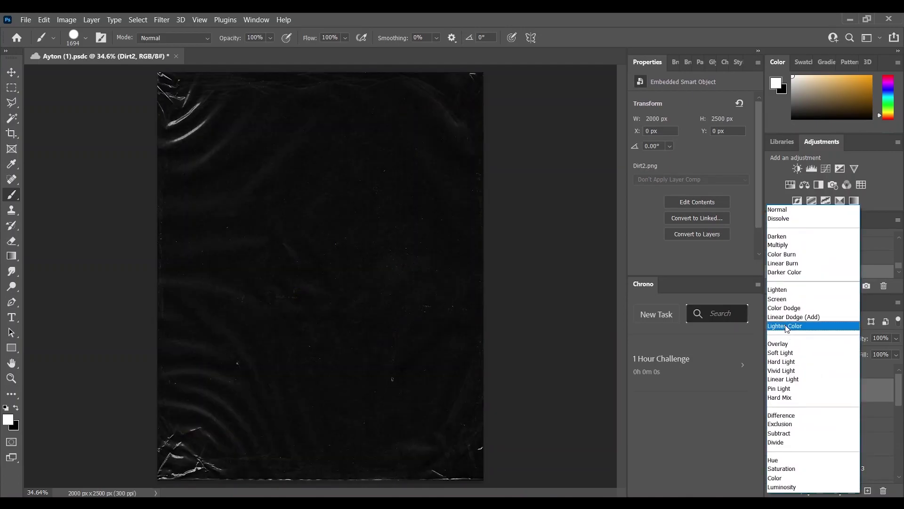
click(783, 300)
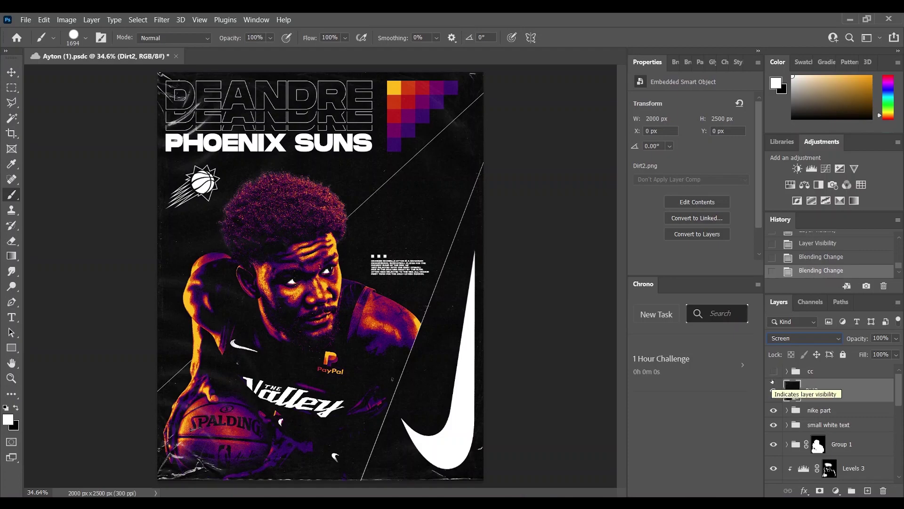
Step: Enable the cc group, expand it, and compare Black & White 1 off versus on
drag(773, 381, 773, 371)
click(790, 373)
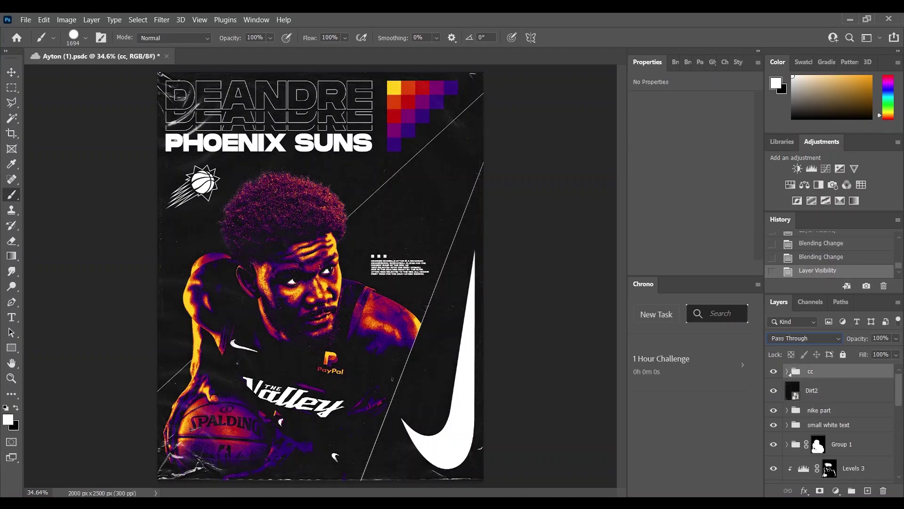
click(788, 372)
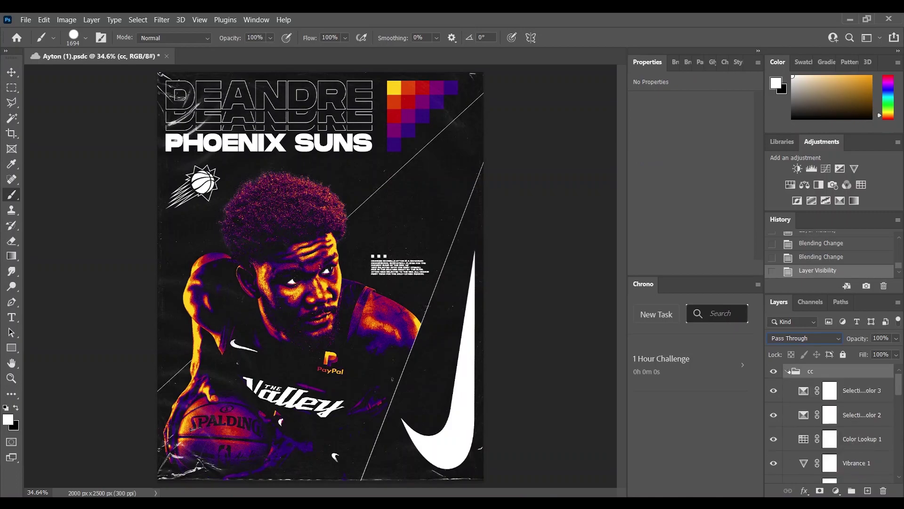
scroll(833, 401, down, 5)
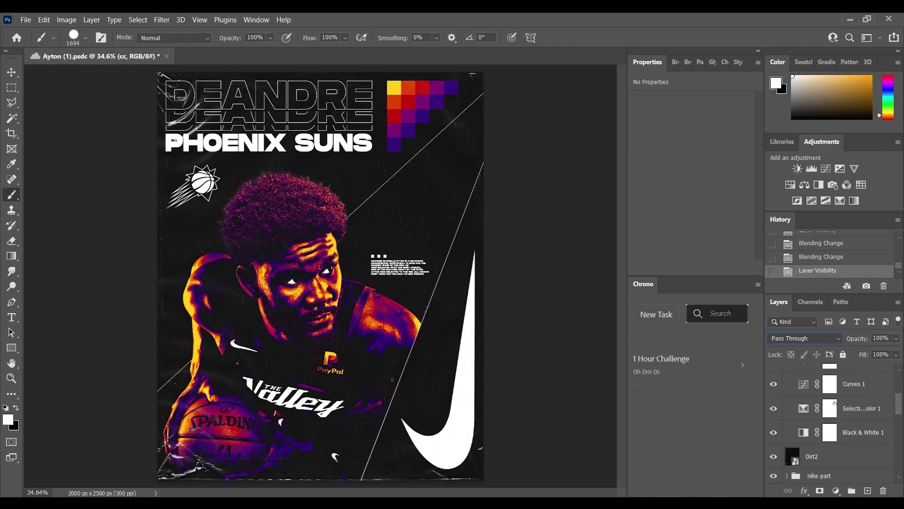
click(773, 431)
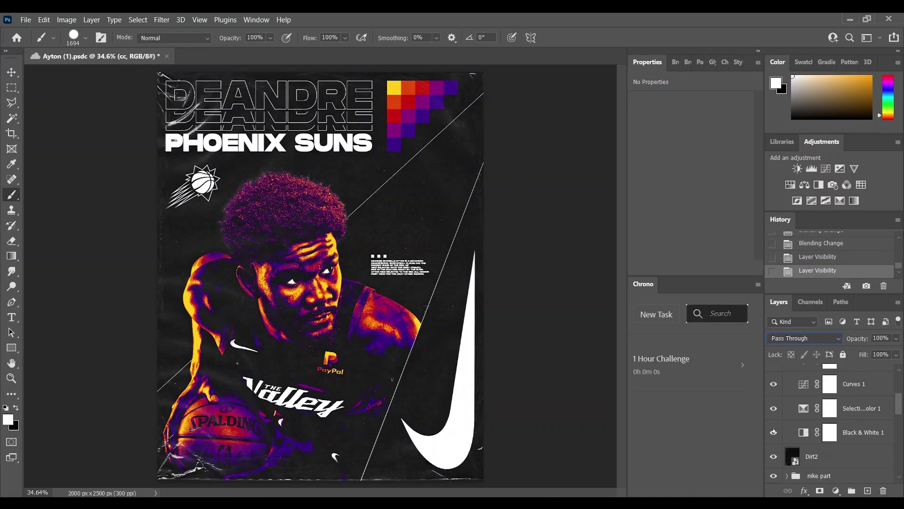
click(773, 432)
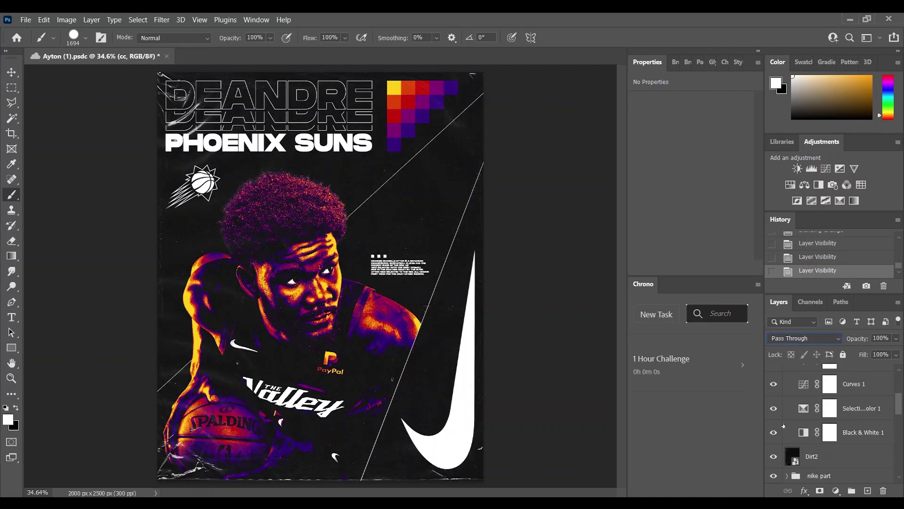